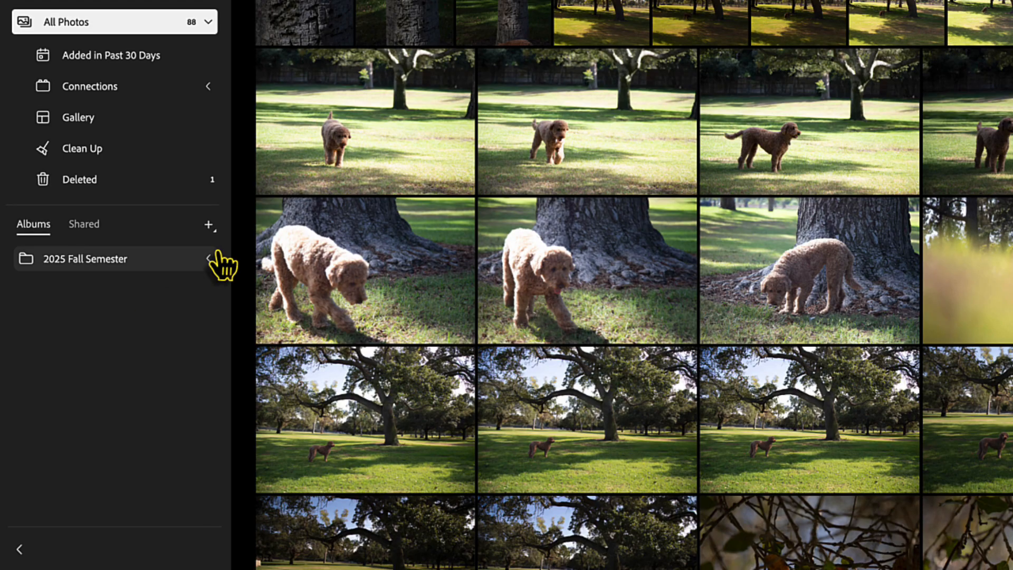
Step: Expand the 2025 Fall Semester folder in the album list, and switch to the Lightroom desktop app
click(208, 259)
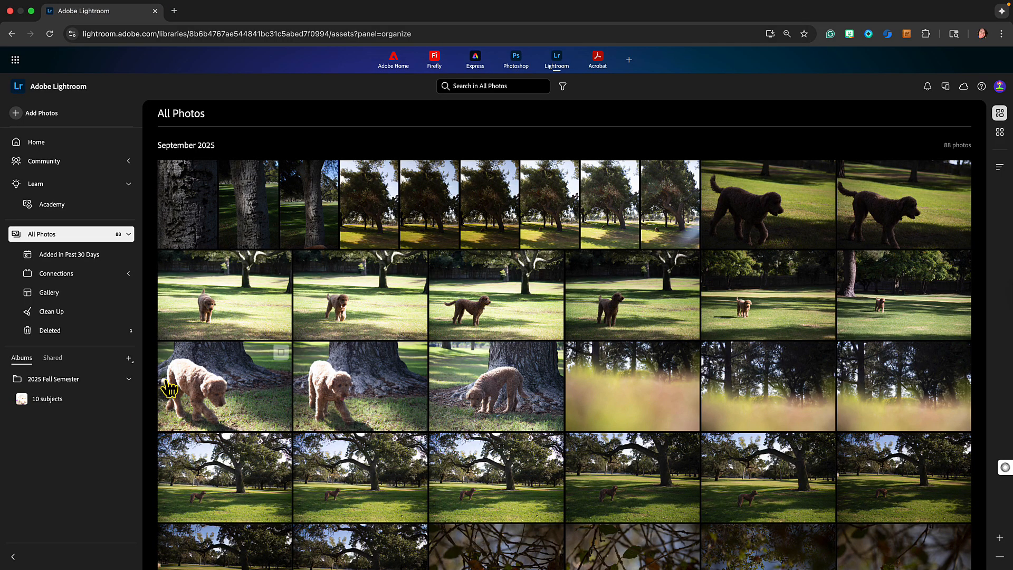
key(super+Tab)
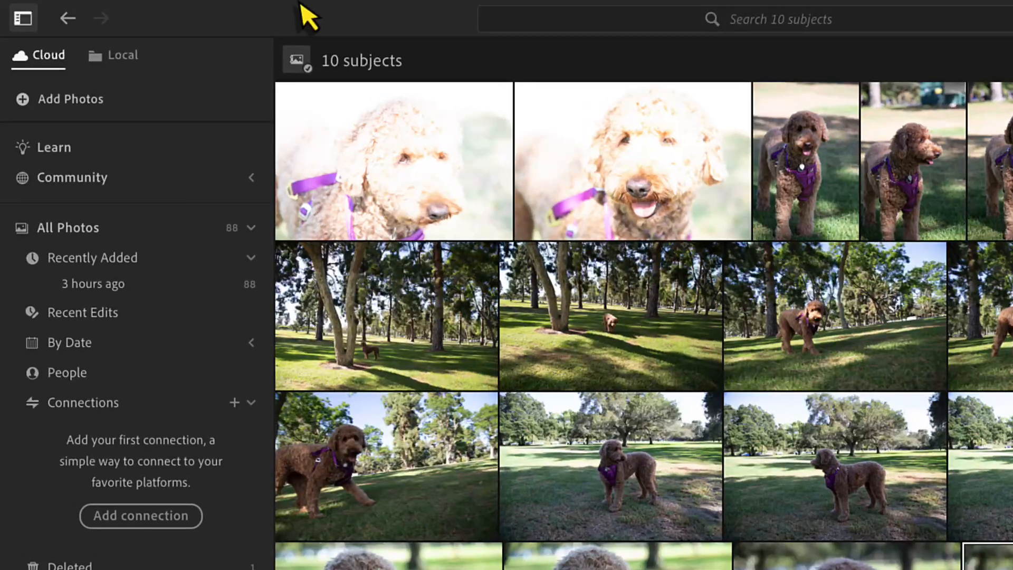
Step: Select all photos in the 10 subjects album and show their keywords
mouse_move(133, 11)
click(211, 9)
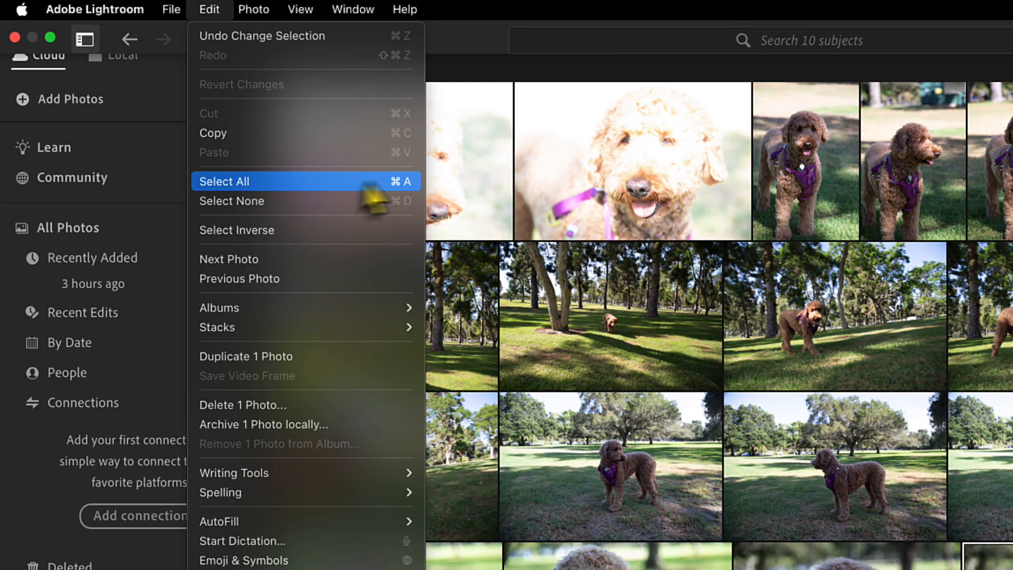
click(406, 189)
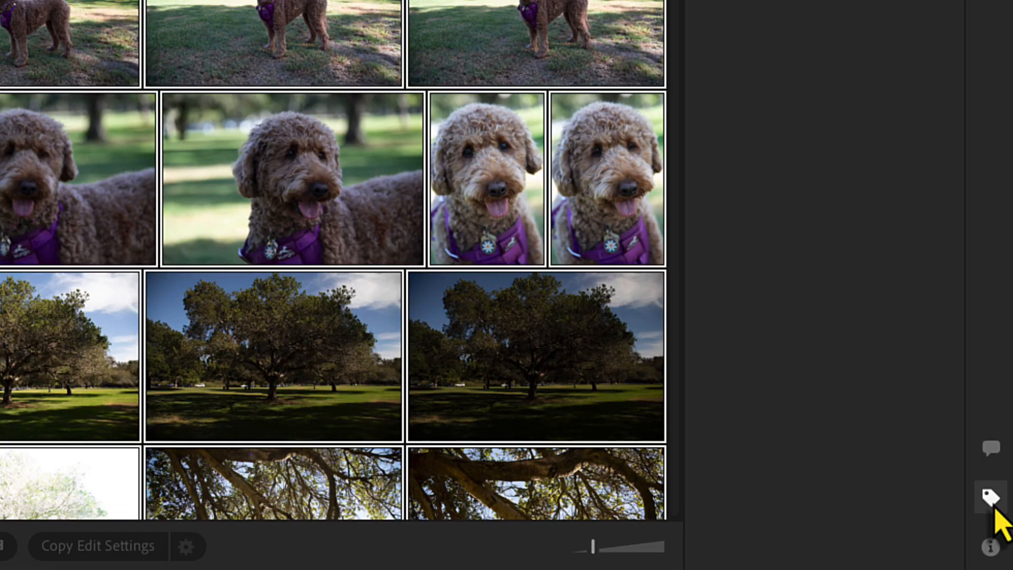
click(992, 501)
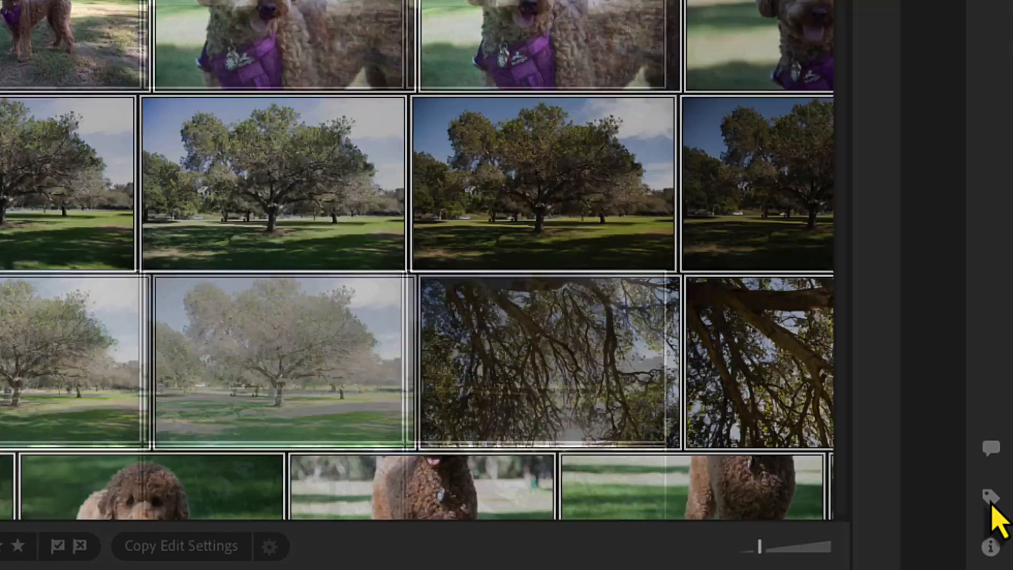
click(993, 501)
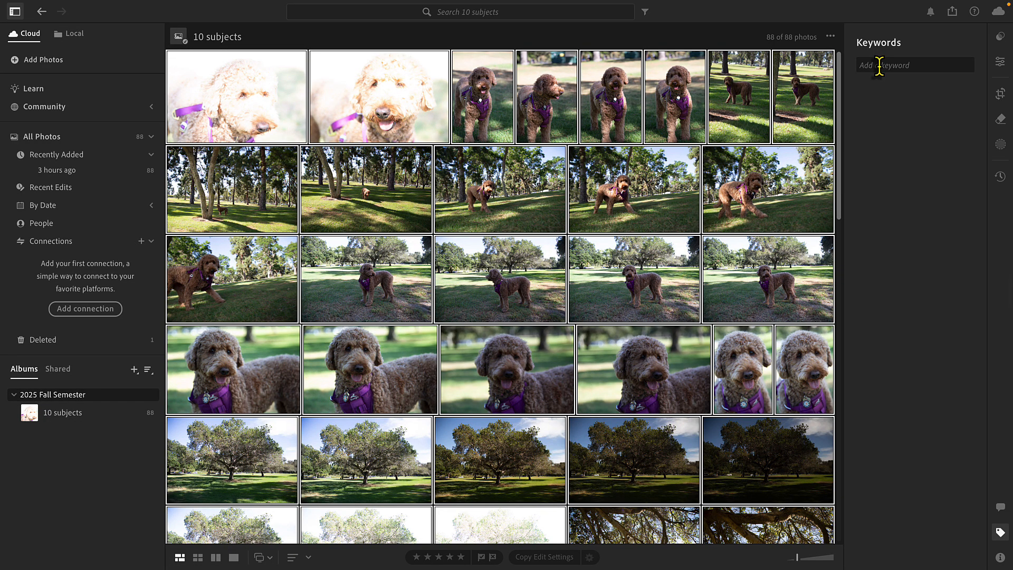
Step: Add the keywords "10 subjects" and "photo project" to all selected photos
click(880, 67)
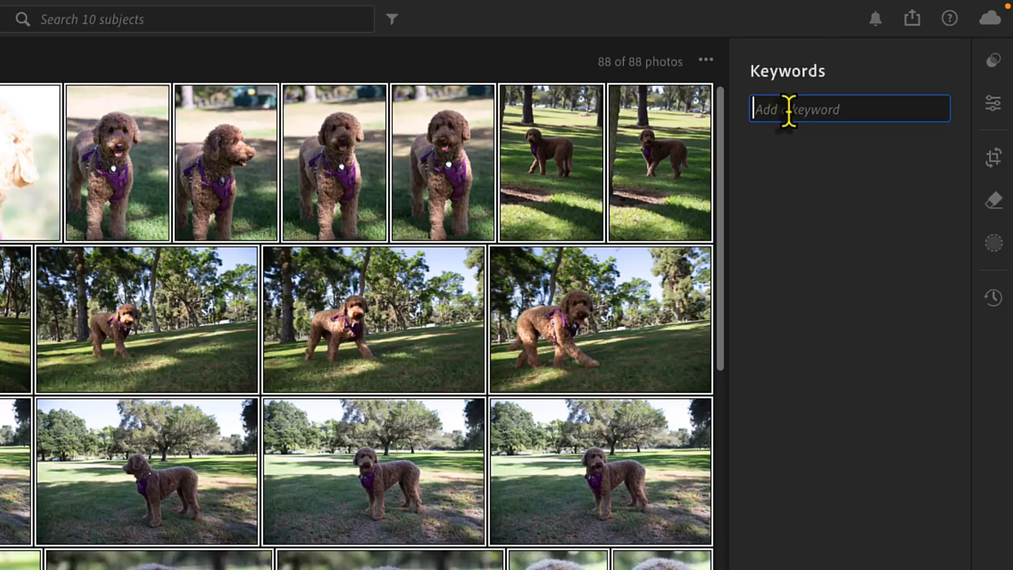
text(10 subjects)
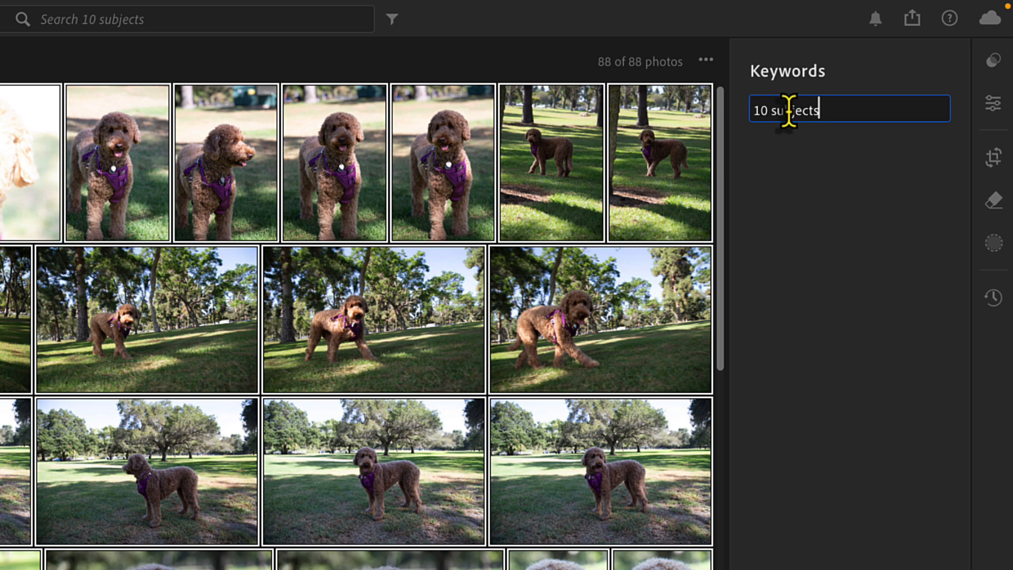
text(, photo project)
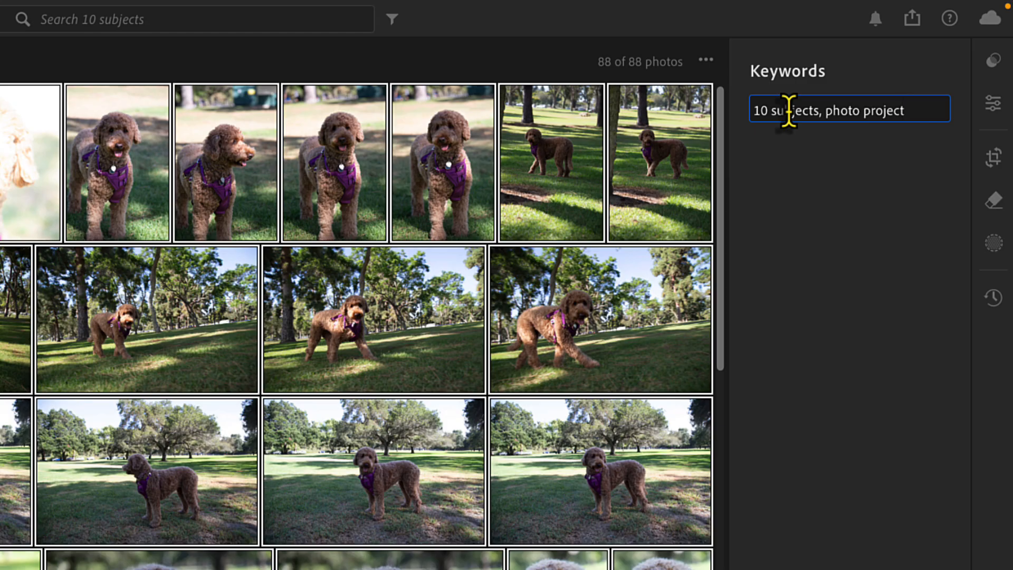
text(, )
Step: Add the location keywords Glendale, Fullerton, Long Beach and Park to all selected photos
text(Glen)
text(dale)
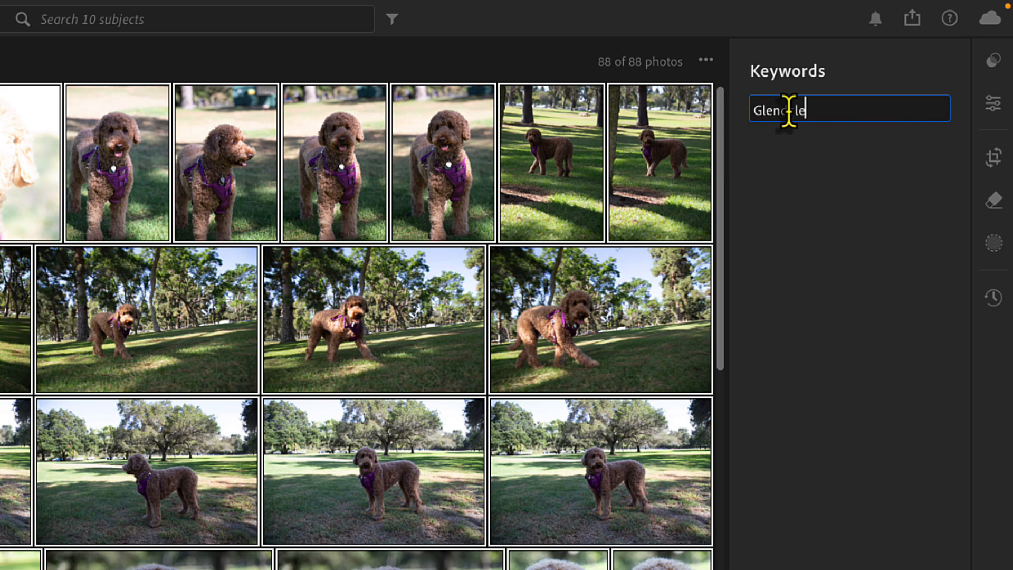
text(, Fullerton, Long B)
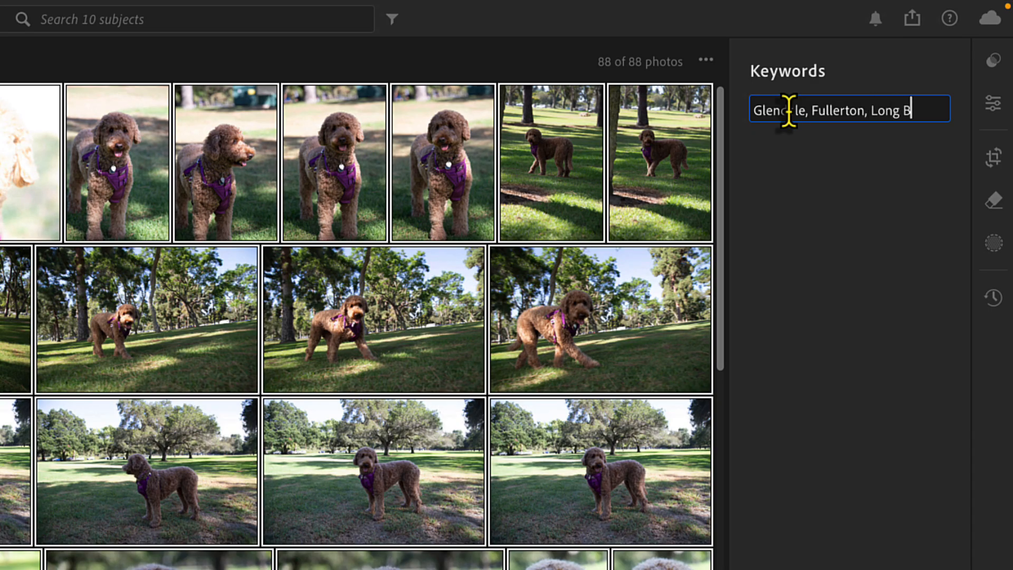
text(each,)
key(Return)
text(Park)
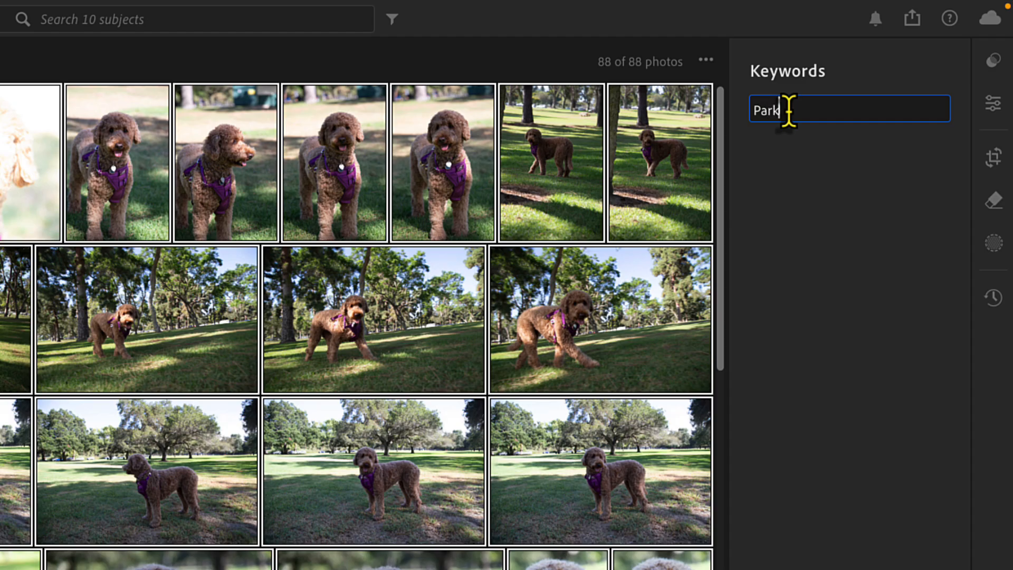
key(Return)
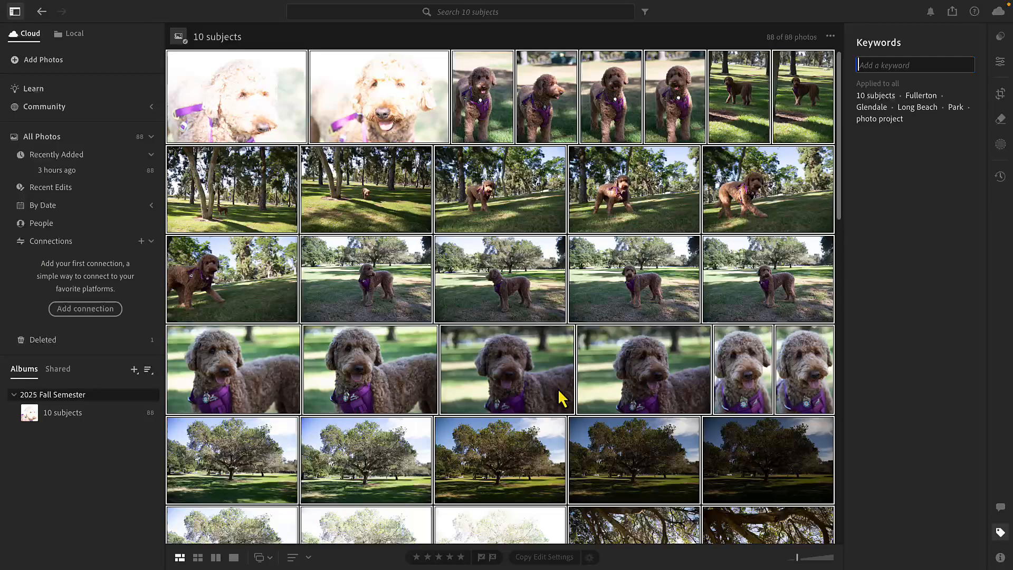
Step: Deselect all the photos in the 10 subjects album
scroll(561, 399, down, 1)
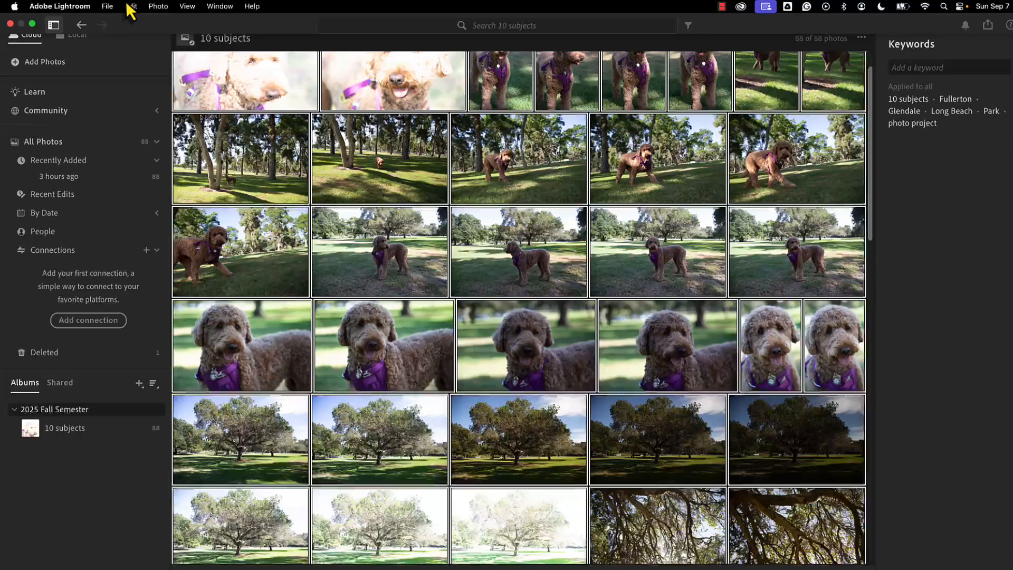
click(129, 7)
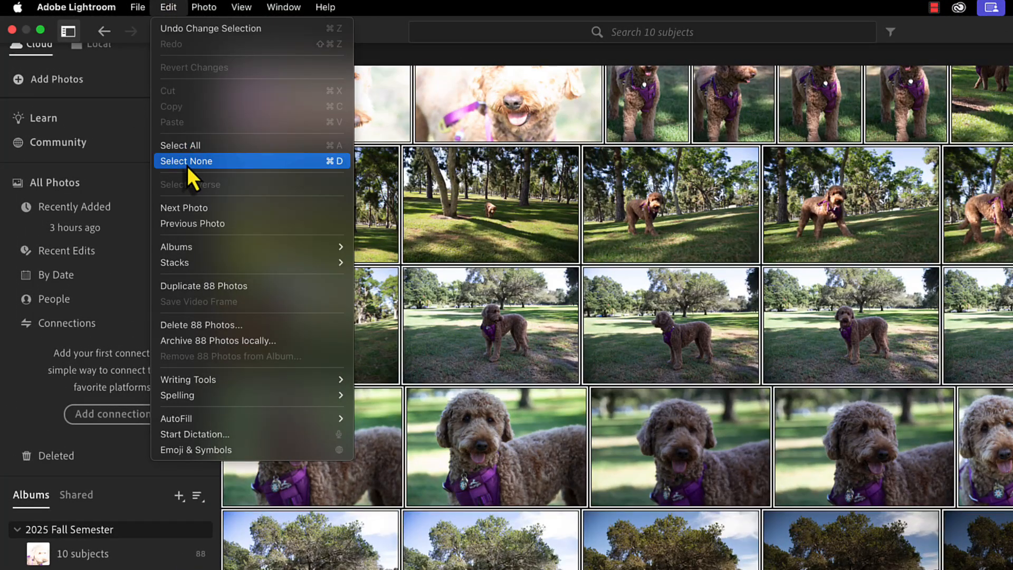
click(333, 167)
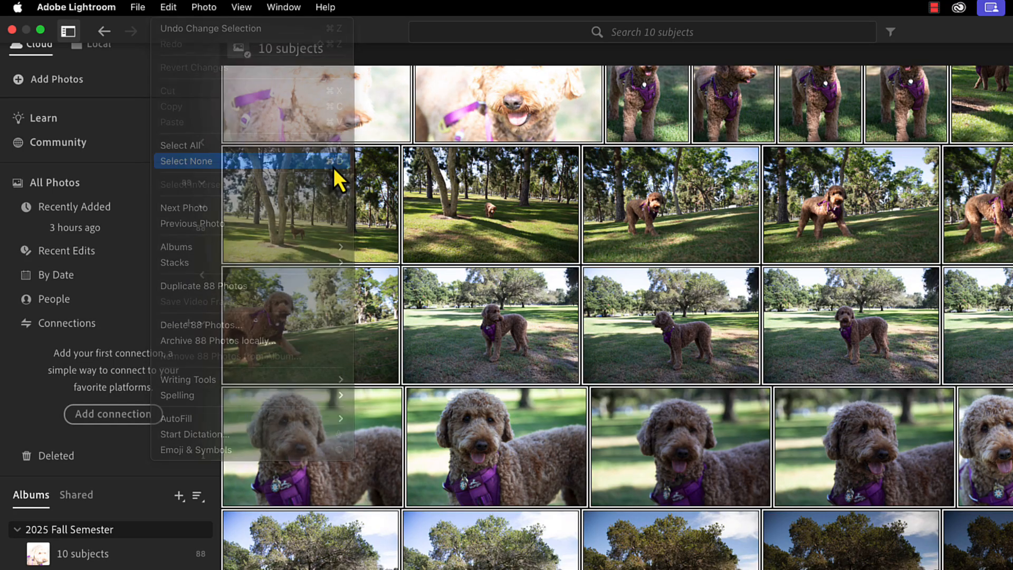
scroll(312, 182, up, 1)
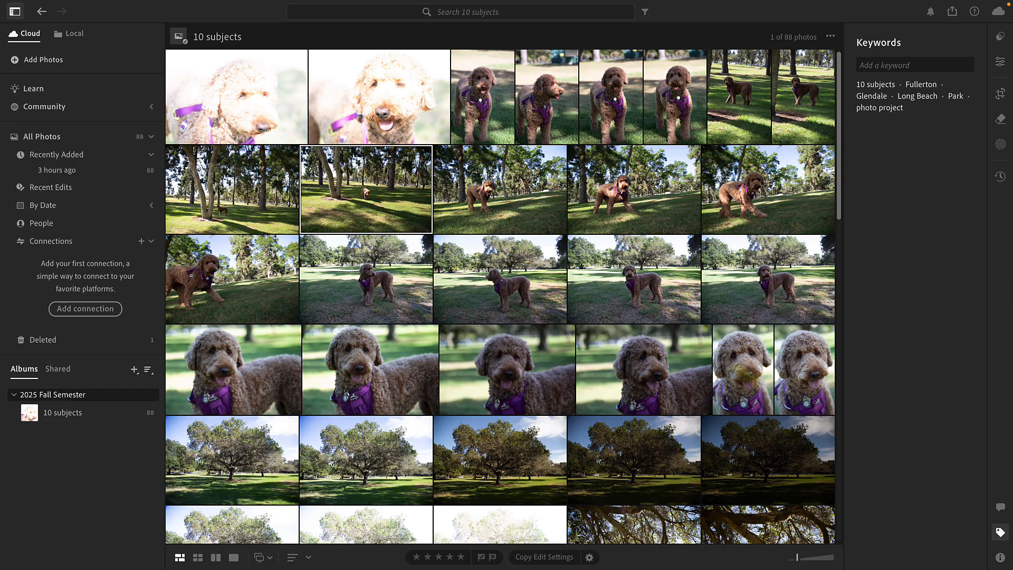
Step: Select the album's photos from the first through the last dog portrait in row four, and add the keywords Annie, Dog and Doogle
click(265, 92)
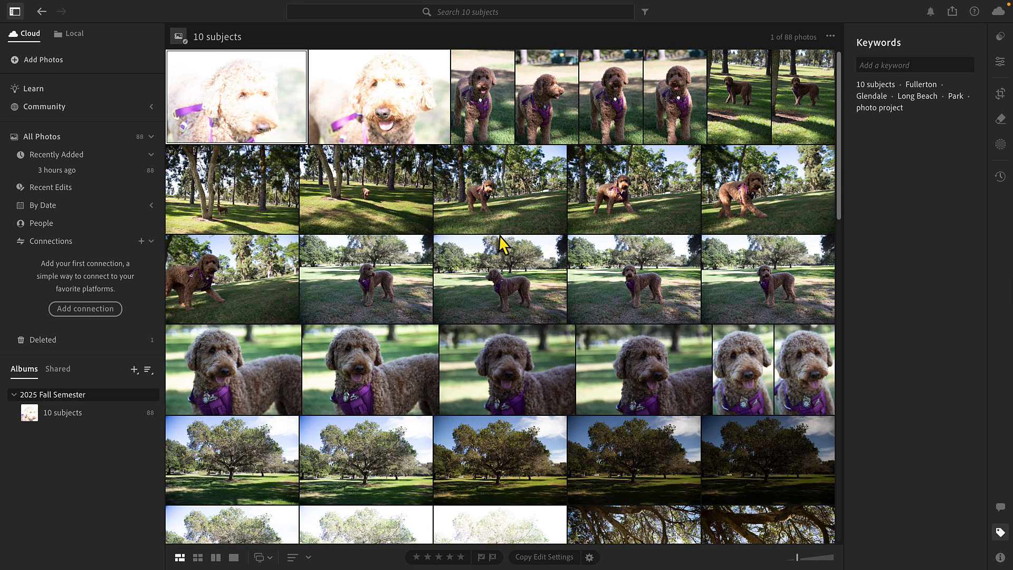
shift+click(803, 383)
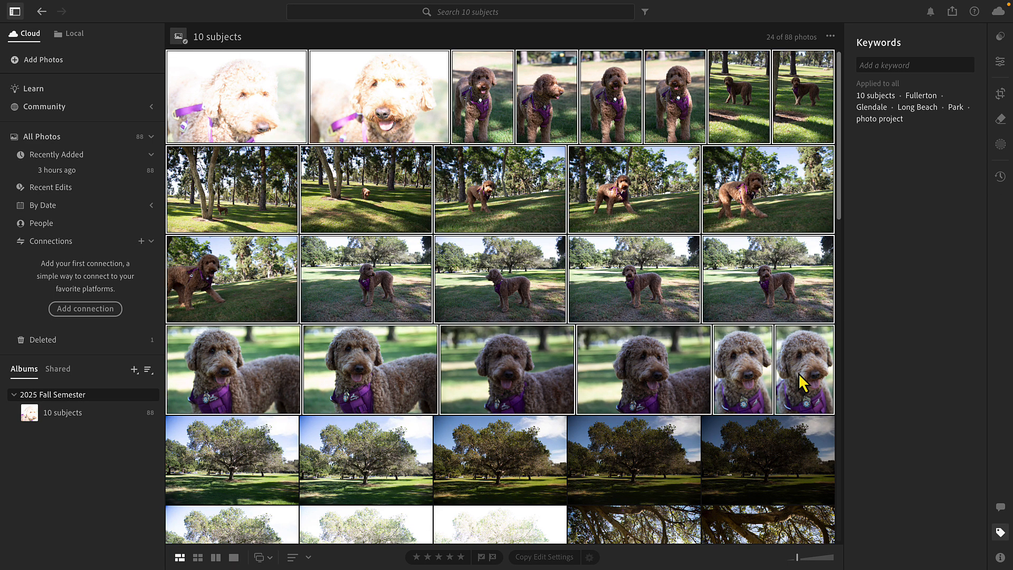
click(869, 65)
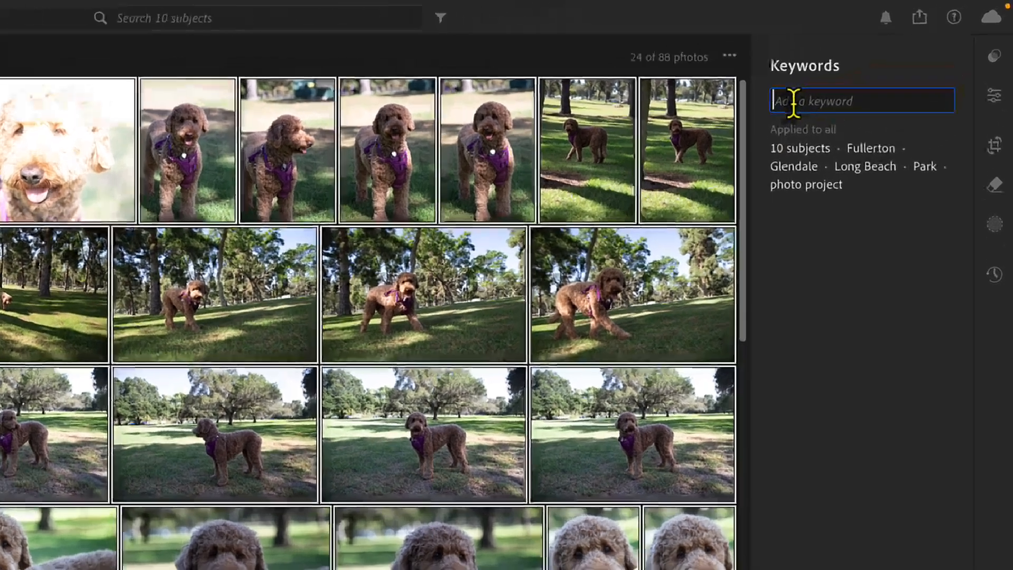
text(An)
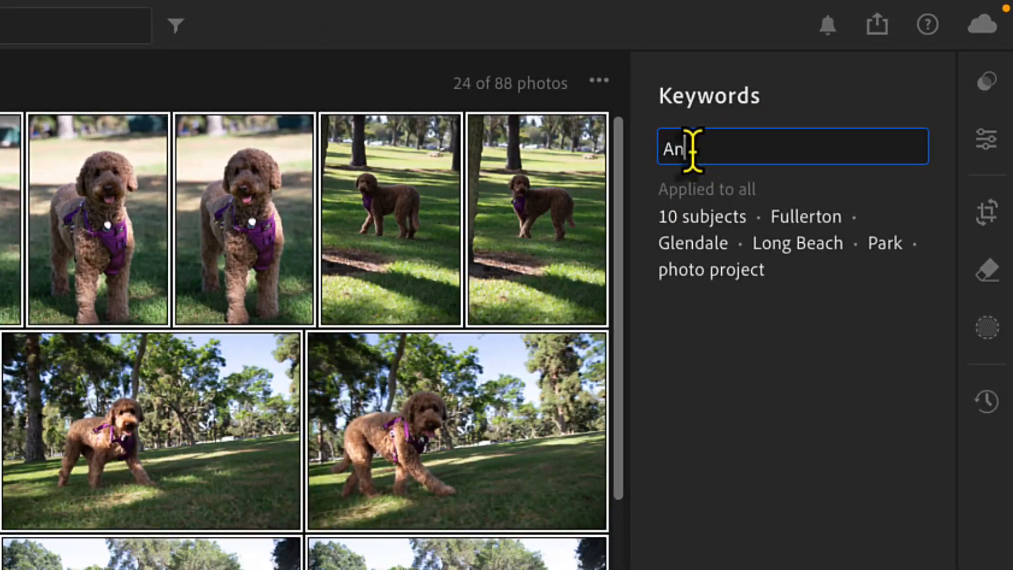
text(nie, Dog, )
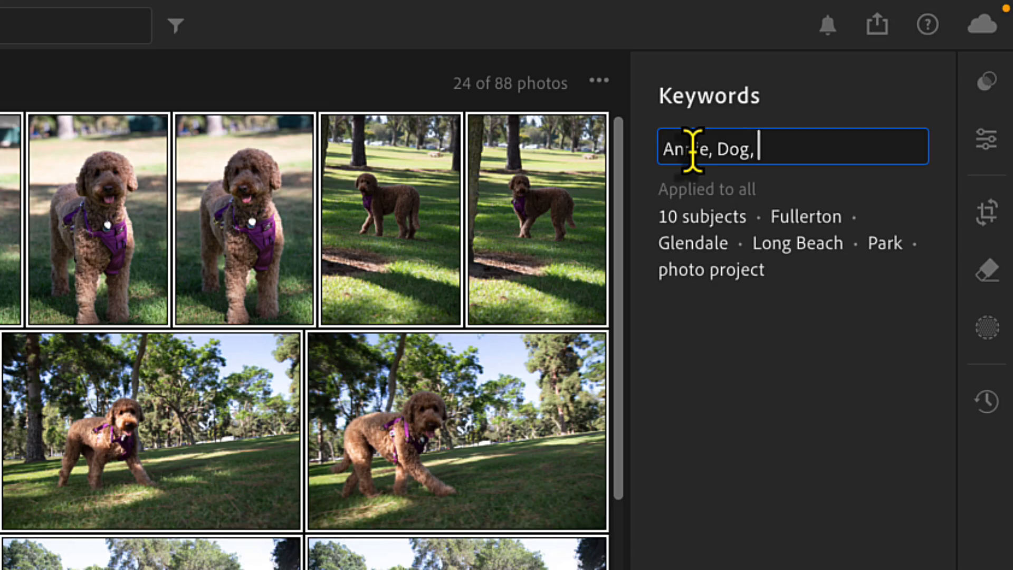
text(Doogle)
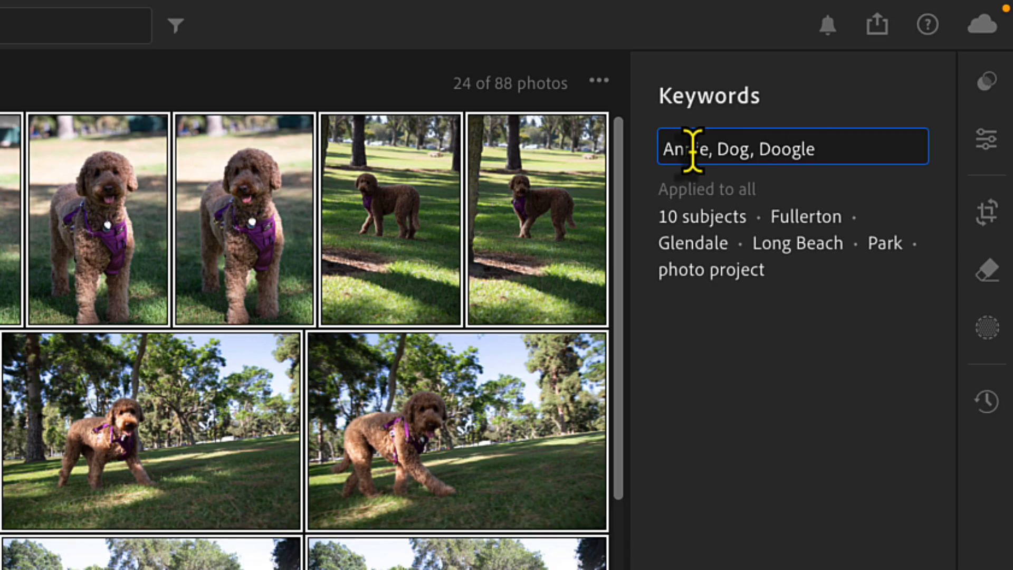
key(Return)
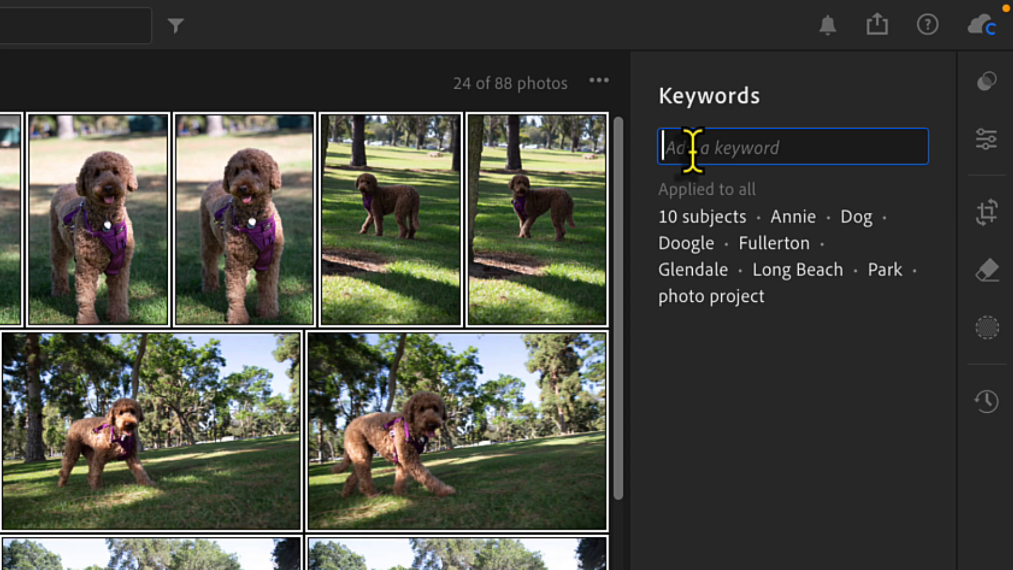
Step: Select the two rows of oak tree photos plus the two branch photos below them, and add the keywords "trees" and "tree"
scroll(143, 475, down, 5)
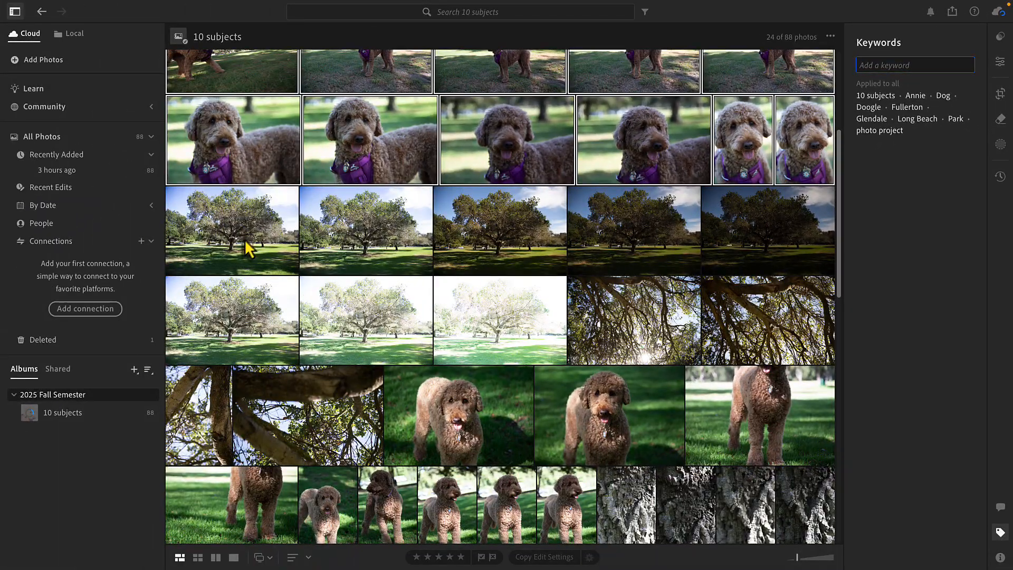
click(190, 255)
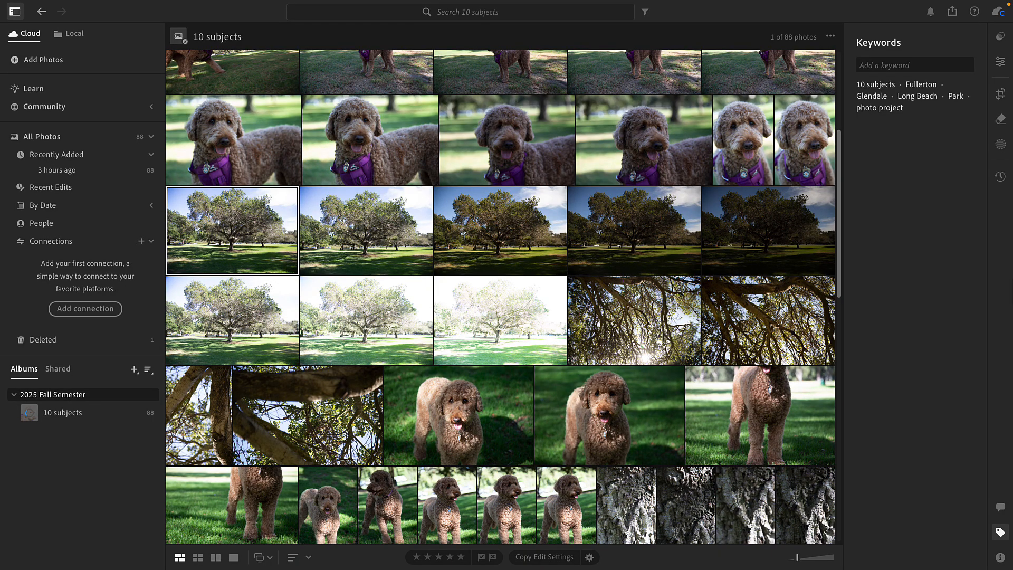
shift+click(784, 337)
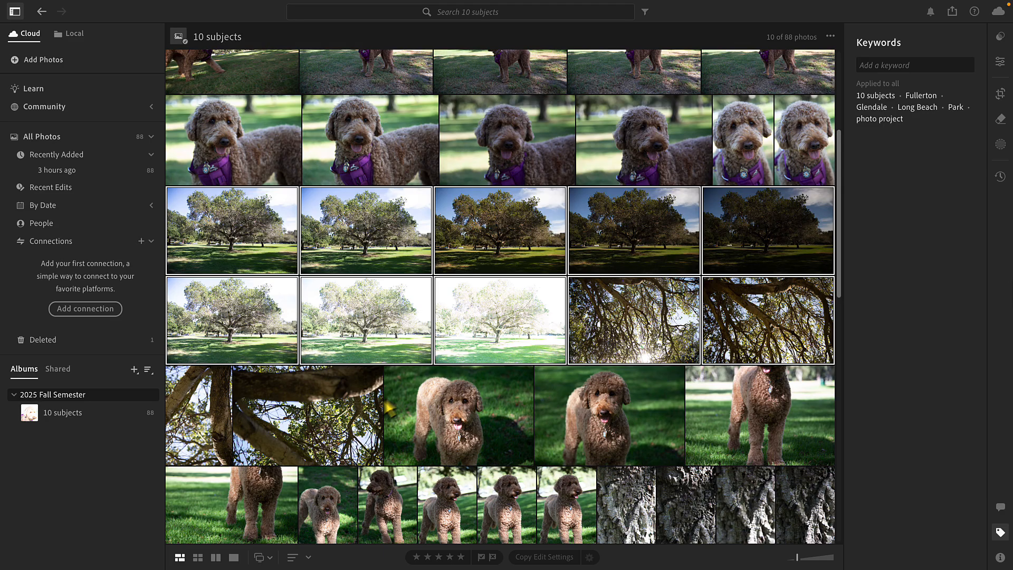
ctrl+click(350, 417)
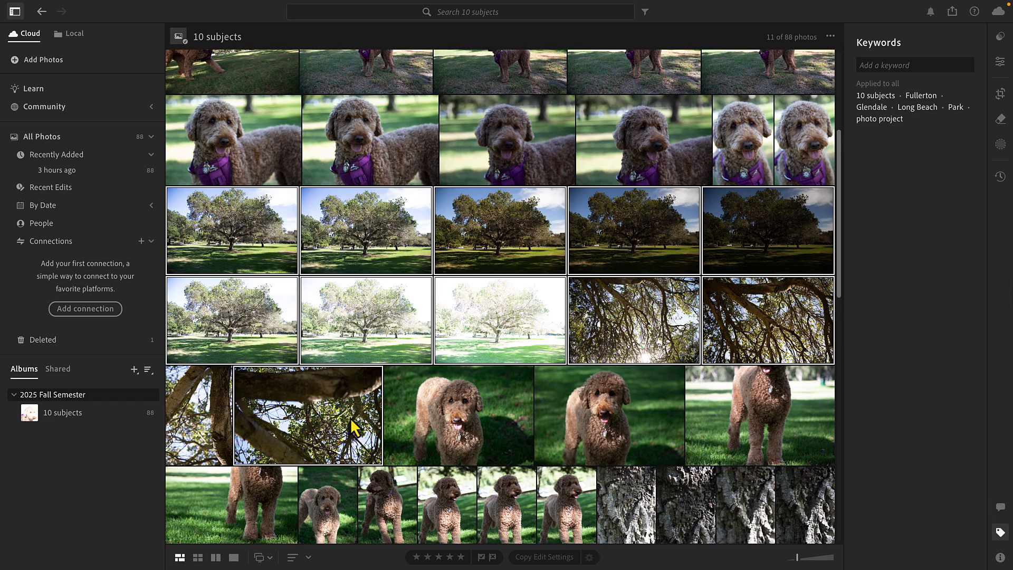
ctrl+click(224, 428)
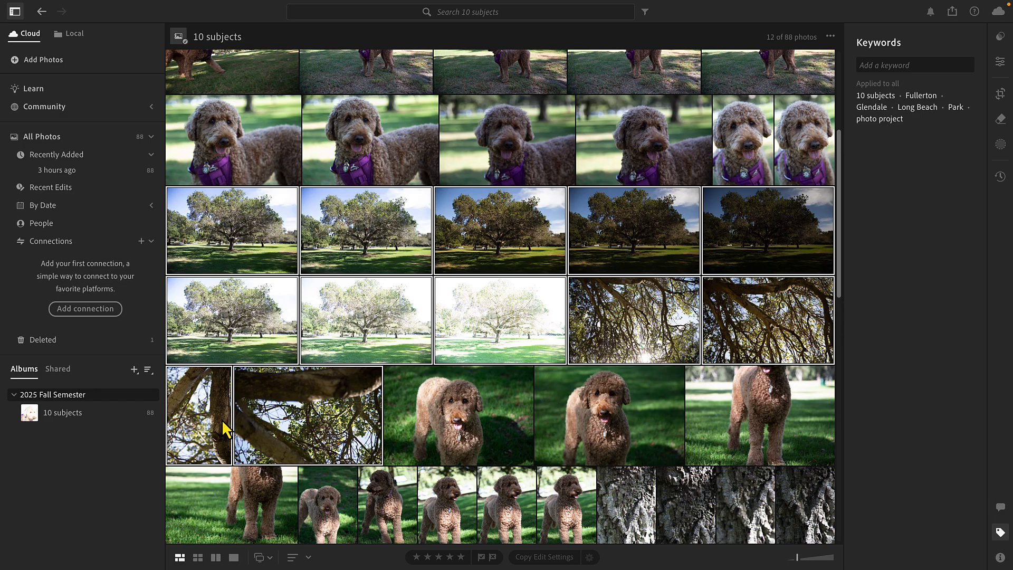
click(883, 65)
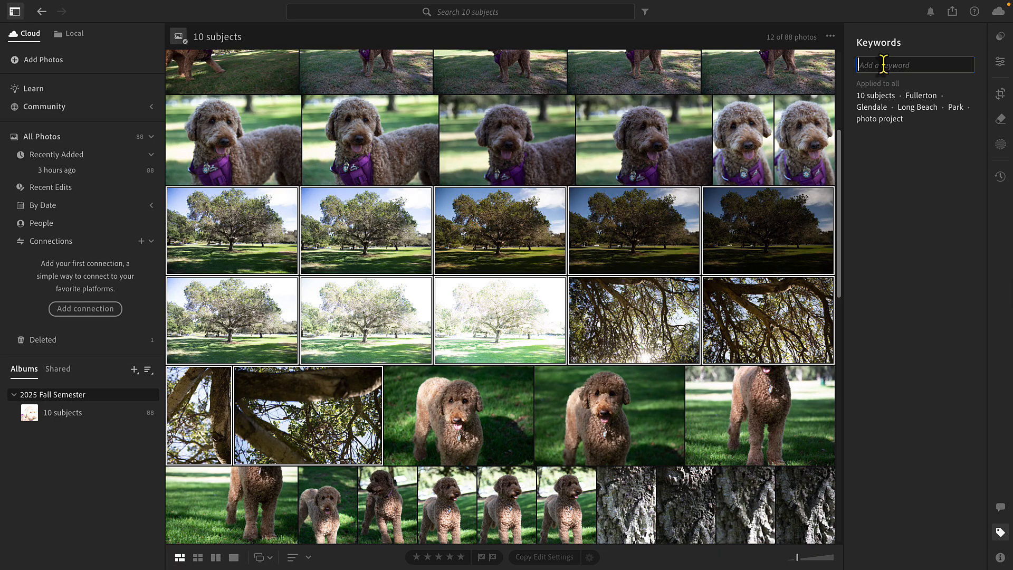
text(trees, tree)
key(Return)
Step: Select the nine dog photos from the one after the branch photos up to the bark close-ups, and add the keyword Annie
scroll(755, 224, down, 4)
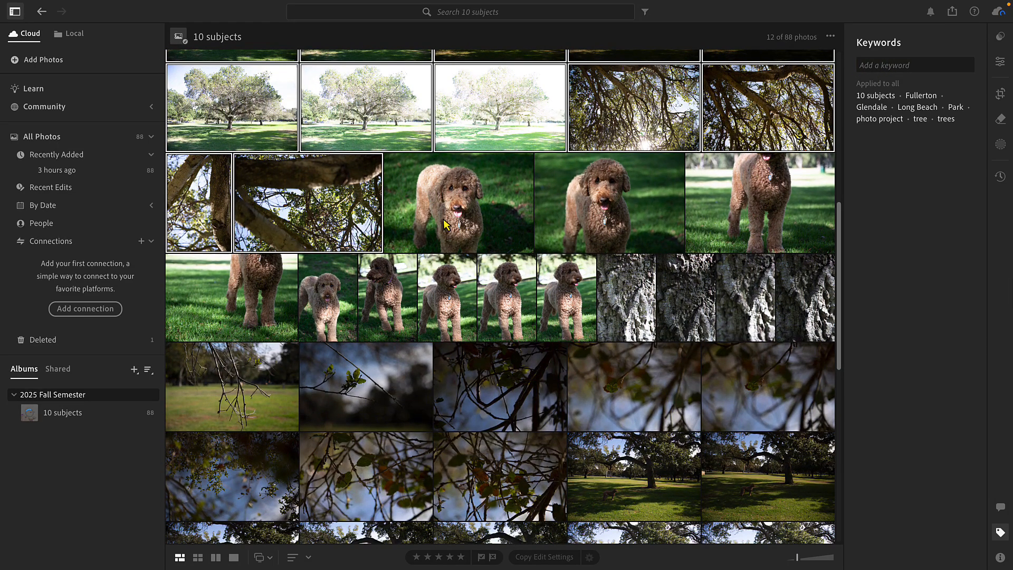
click(442, 220)
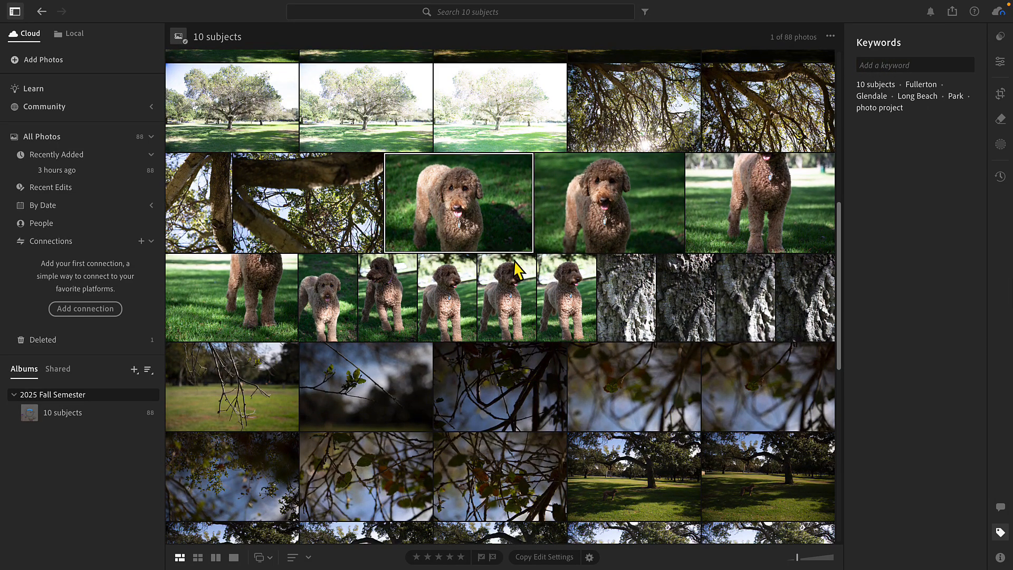
shift+click(406, 402)
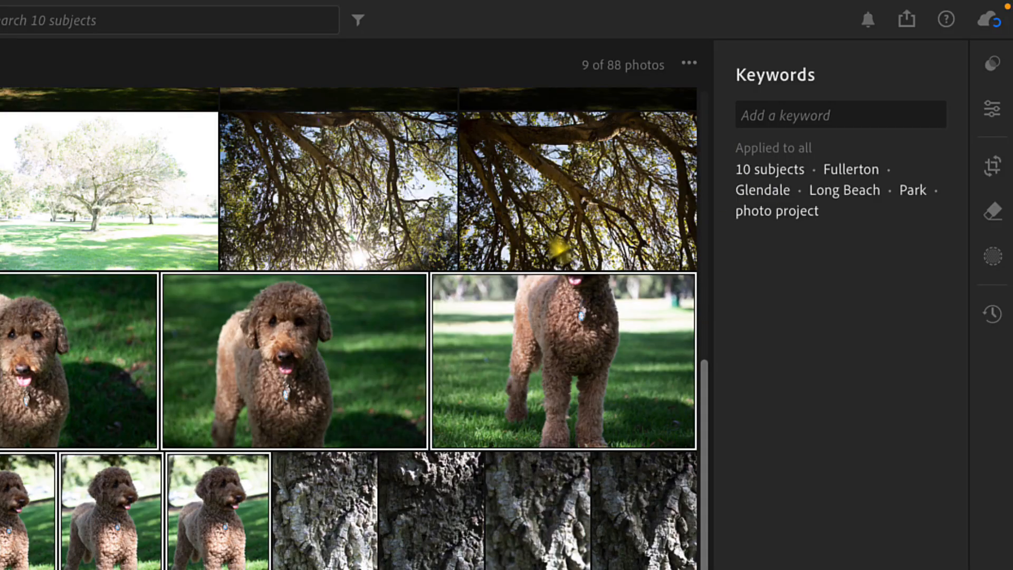
click(757, 111)
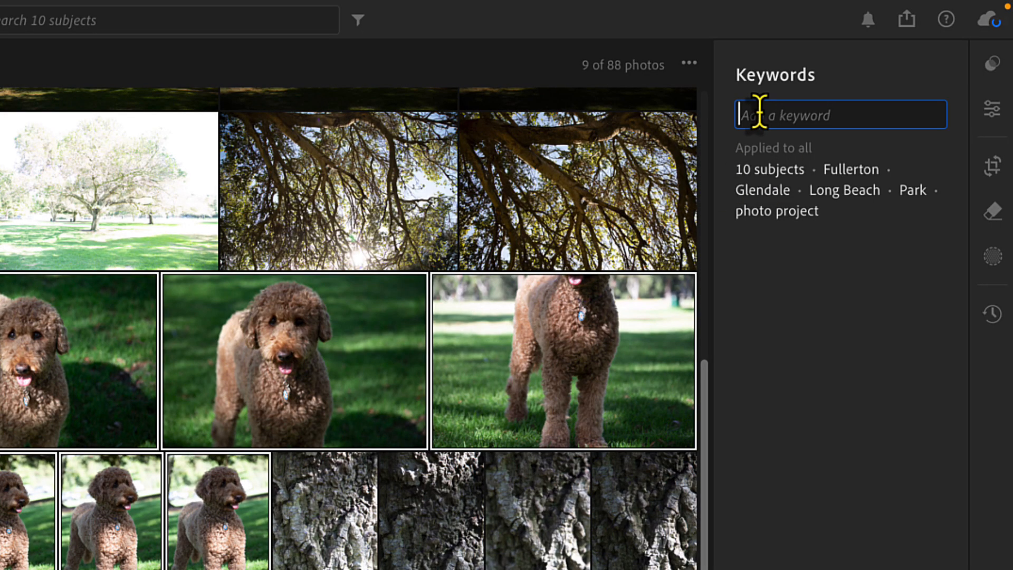
text(annie)
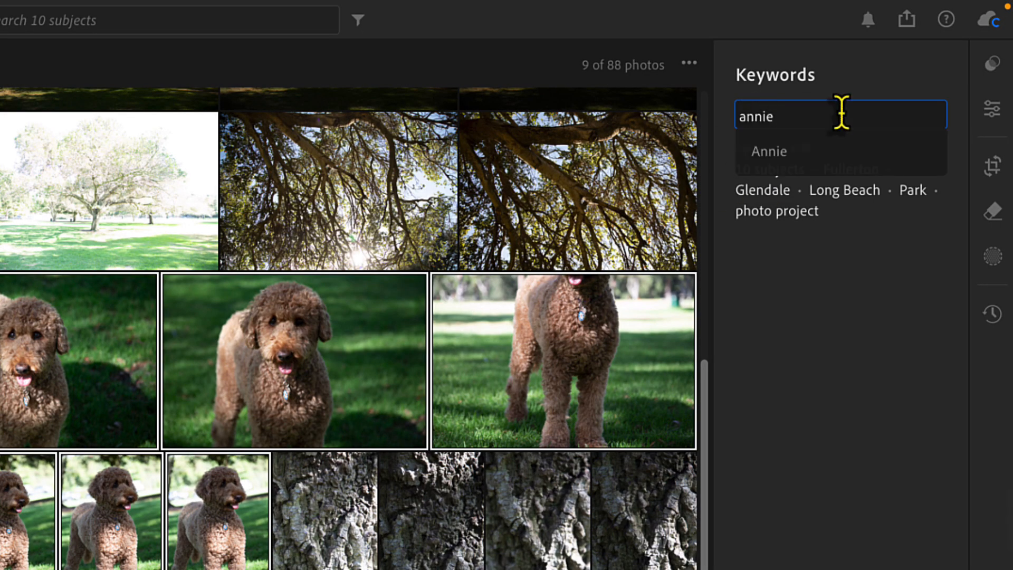
click(793, 159)
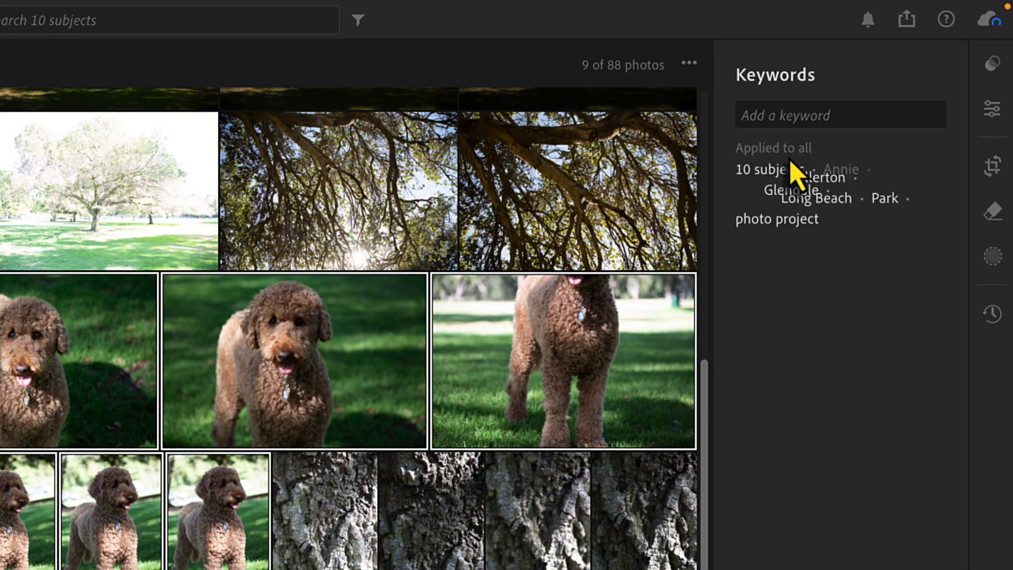
Step: Add the keywords Doogle and Dog to the nine selected dog photos
click(808, 113)
text(doo)
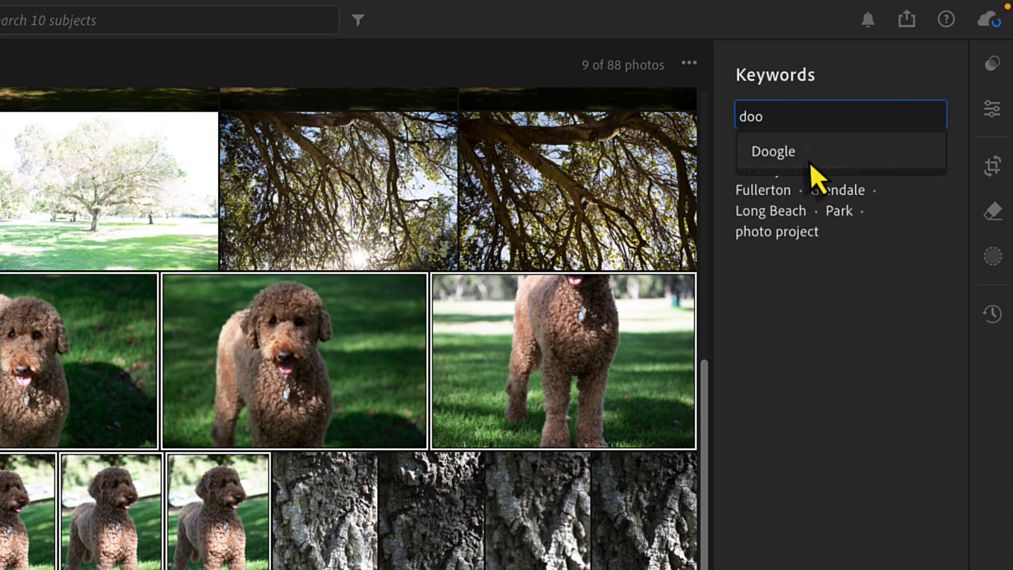
click(811, 161)
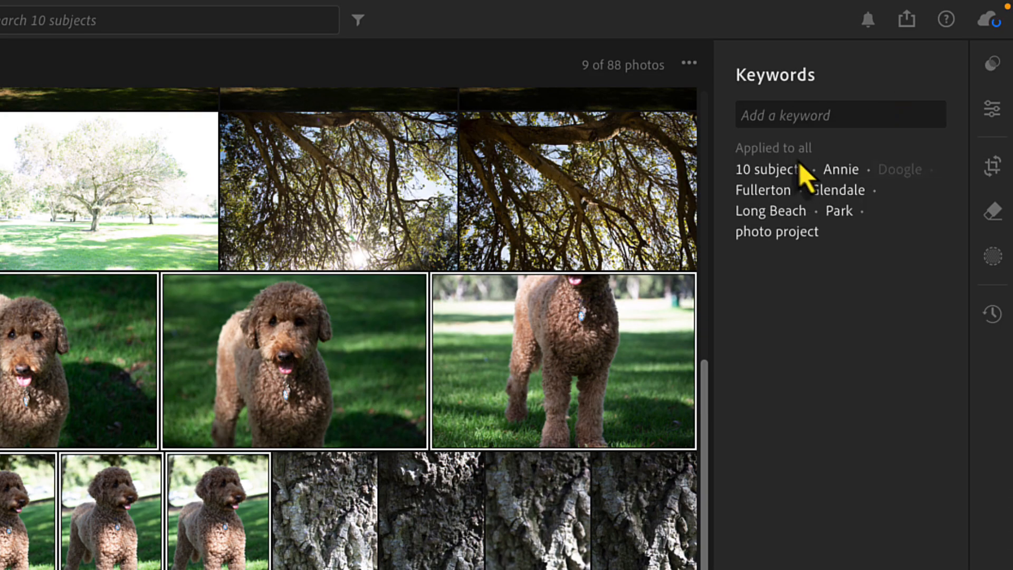
click(781, 115)
text(d)
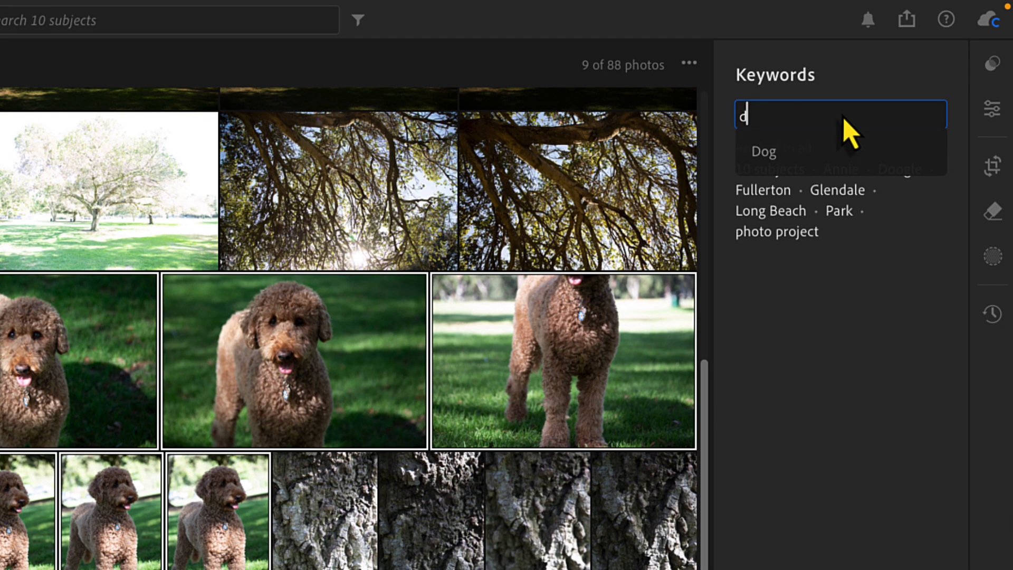
text(og)
click(772, 159)
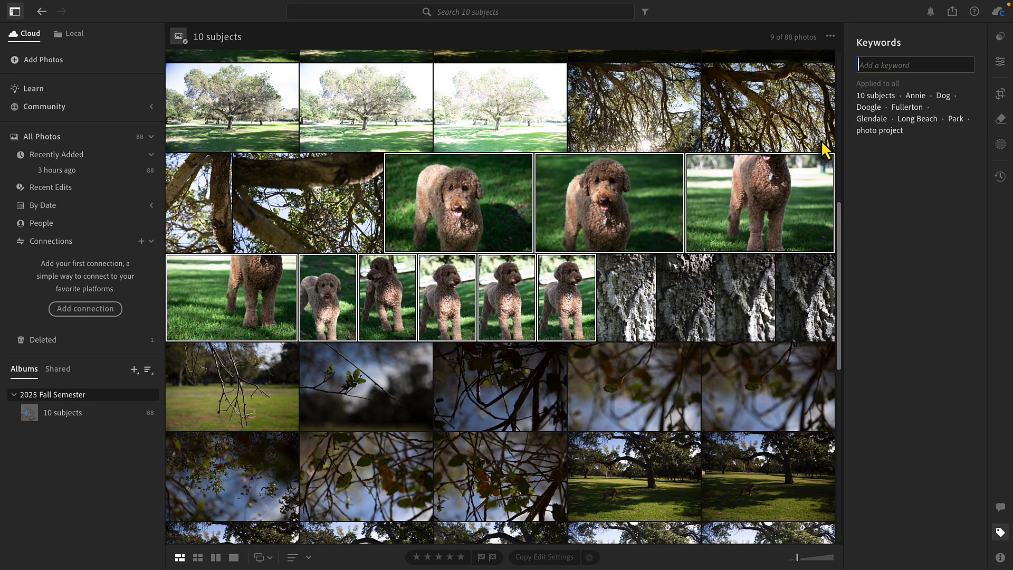
Step: Select the photos from the first bark close-up through the last oak tree photo before the blurred grass shots, and add the keywords "tree" and "trees"
scroll(660, 243, down, 3)
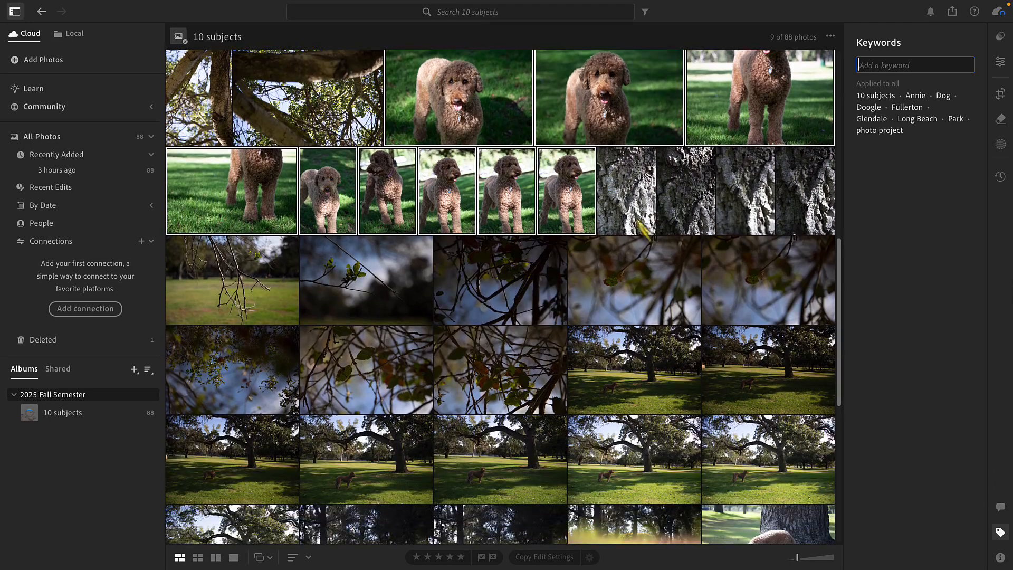
scroll(630, 211, down, 1)
click(629, 164)
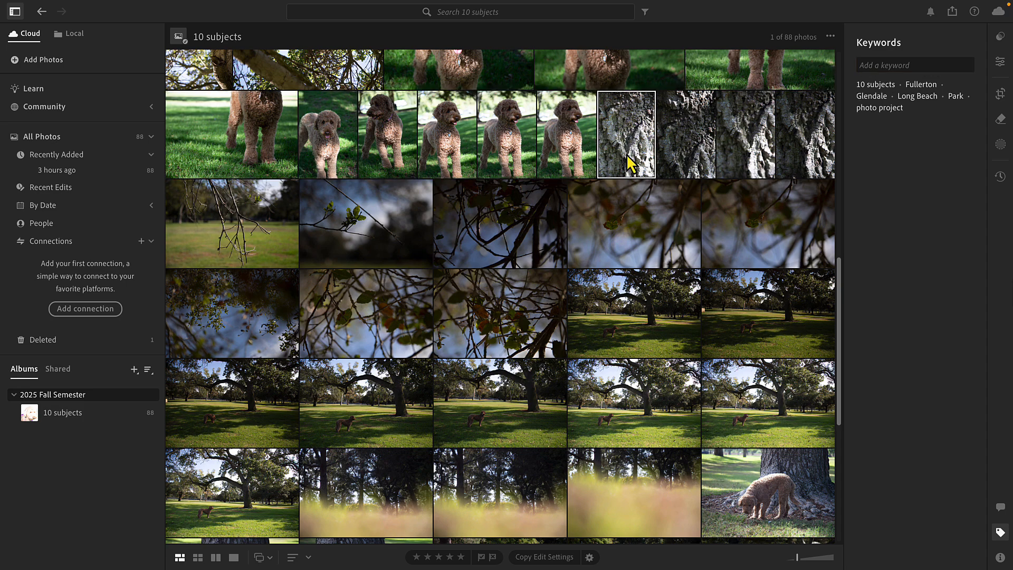
scroll(628, 157, down, 2)
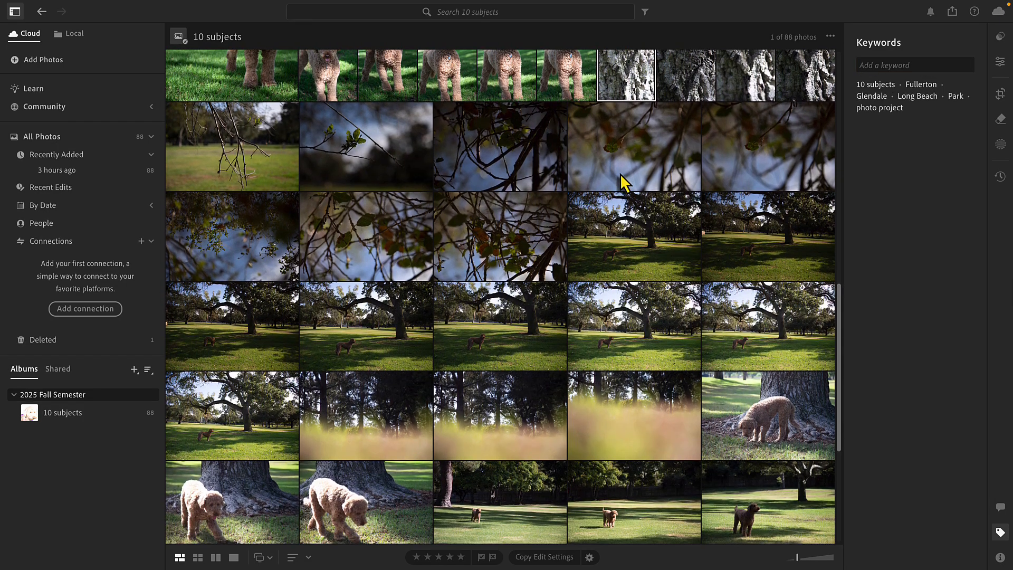
scroll(619, 173, down, 1)
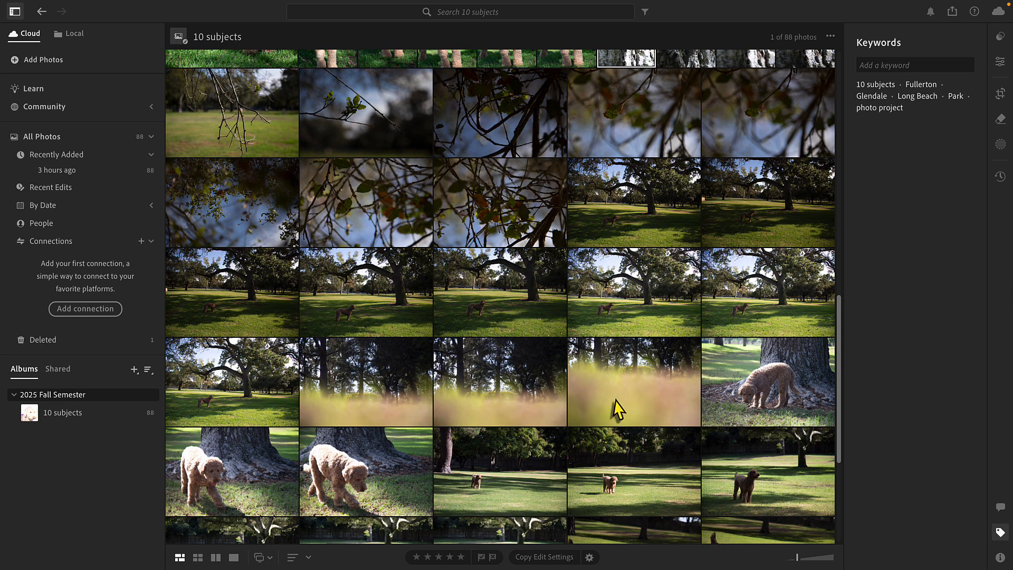
shift+click(261, 375)
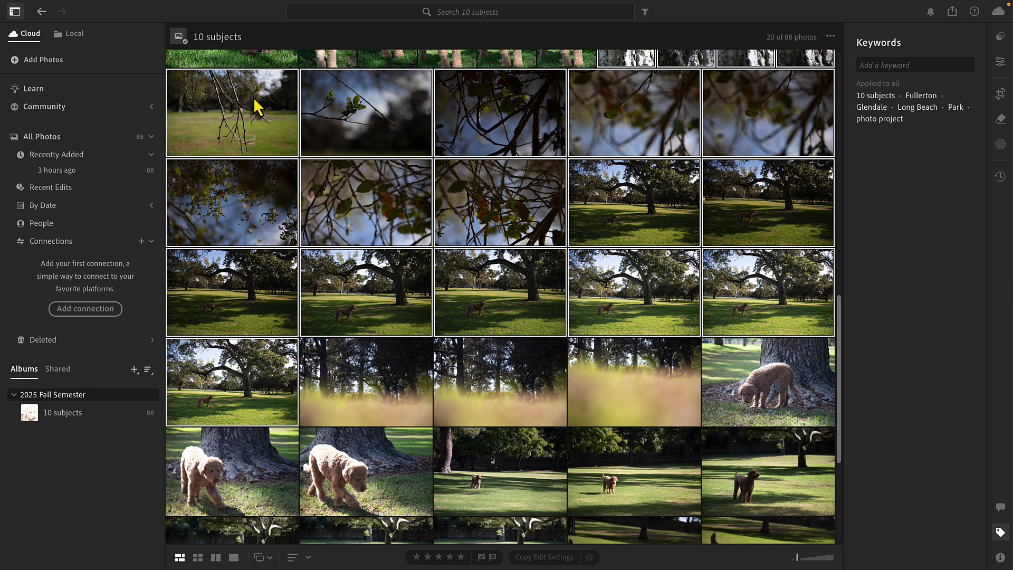
click(884, 65)
text(tree)
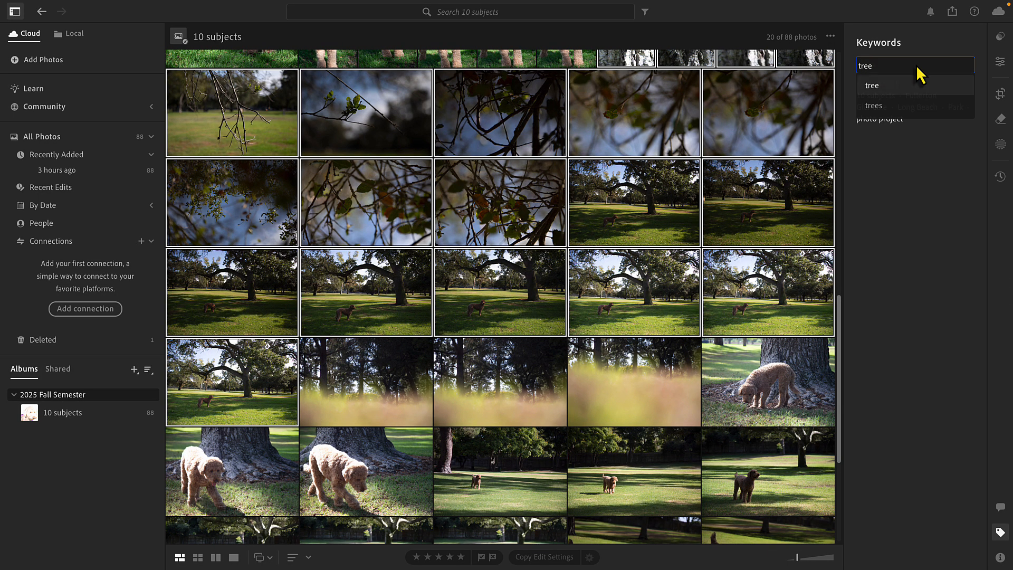
key(Return)
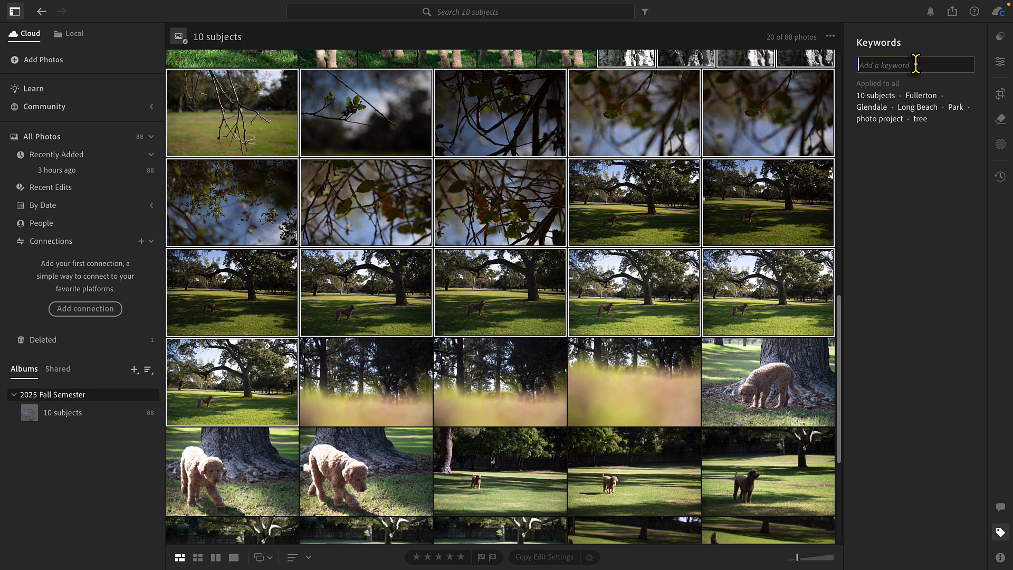
text(trees)
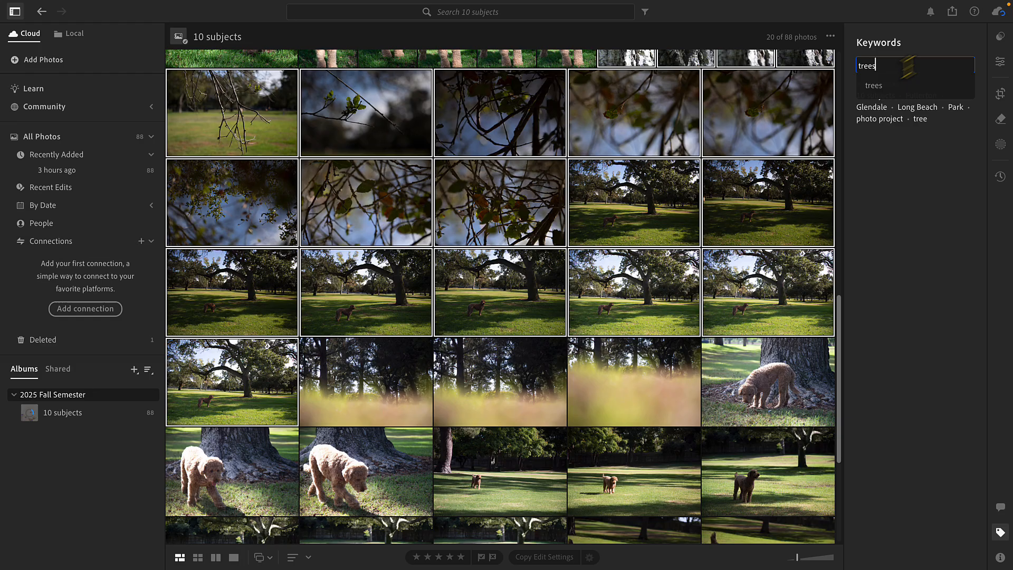
click(874, 86)
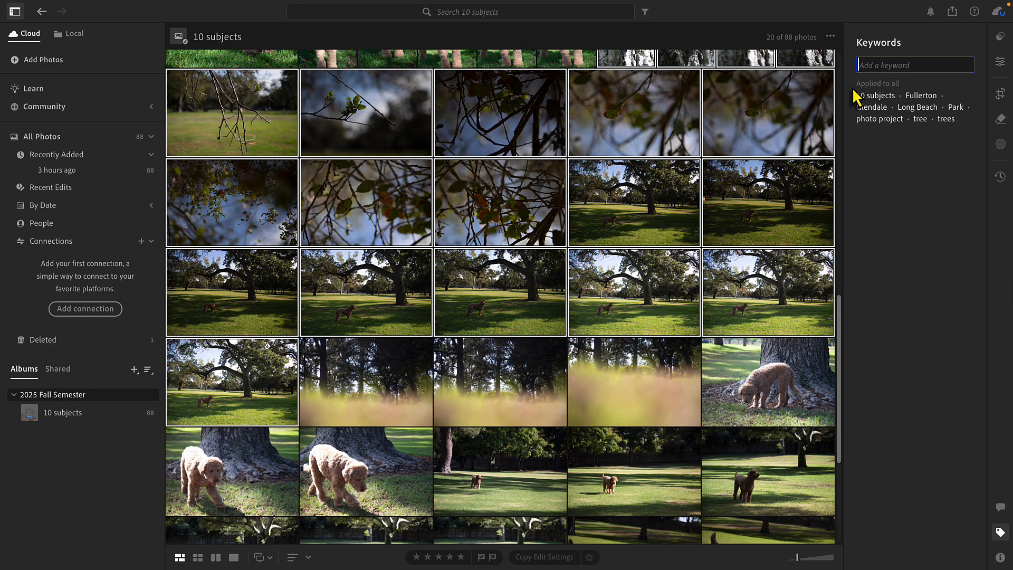
Step: Add the three blurred-grass forest photos to the selection and apply the partly assigned keywords "tree" and "trees" to all selected photos
scroll(786, 125, down, 3)
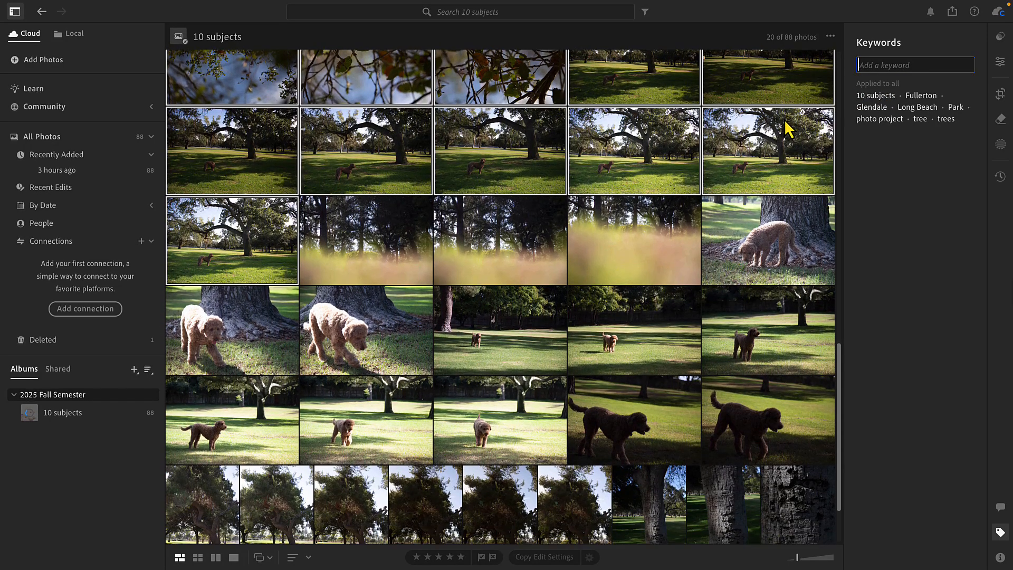
scroll(787, 125, down, 2)
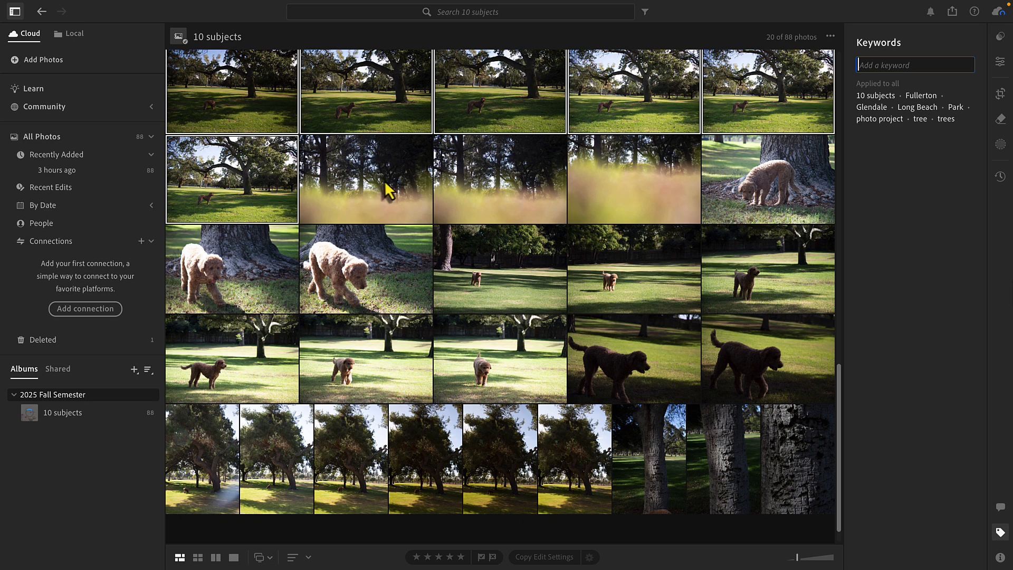
ctrl+click(382, 180)
ctrl+click(515, 191)
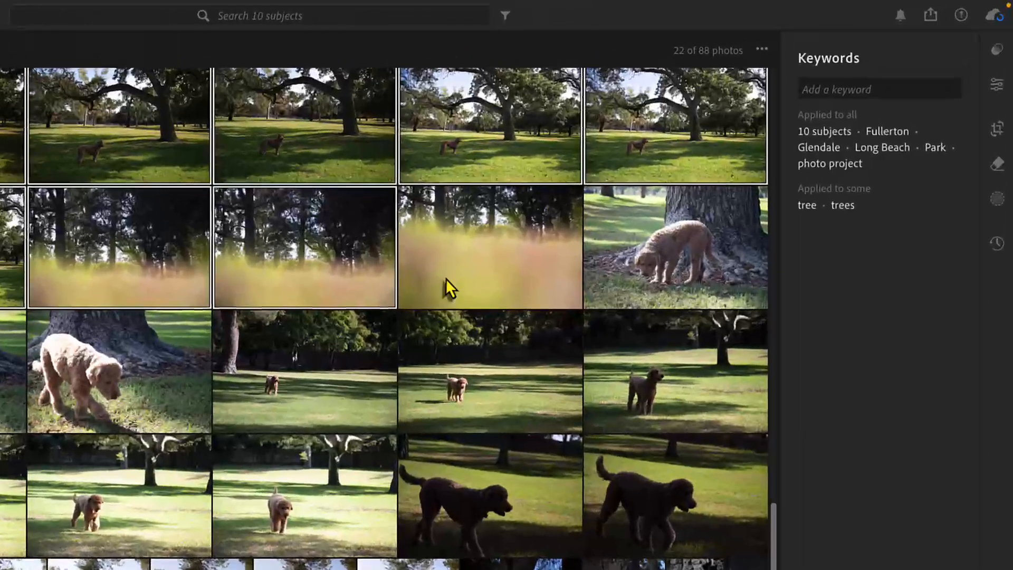
ctrl+click(552, 228)
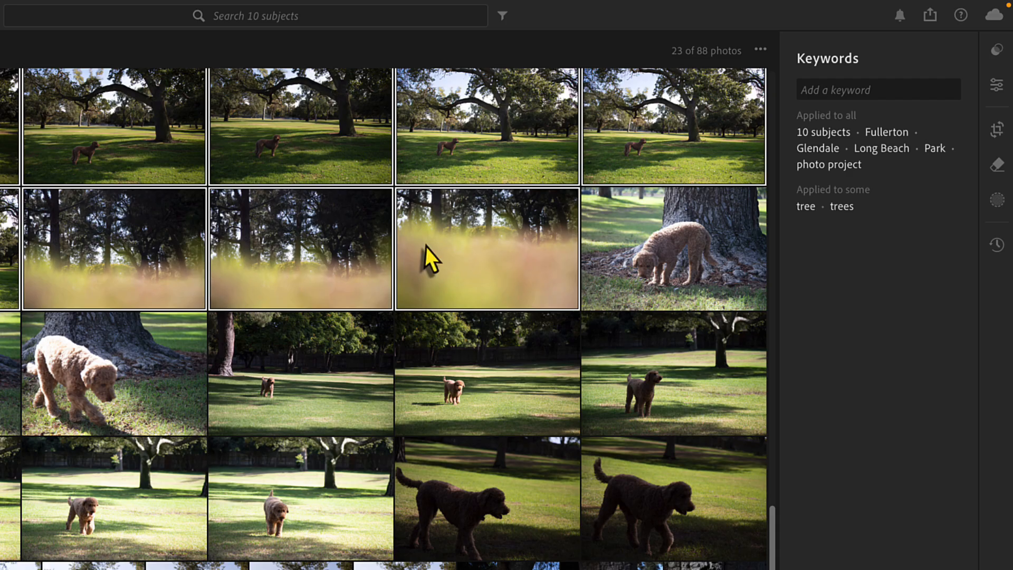
click(806, 206)
click(809, 206)
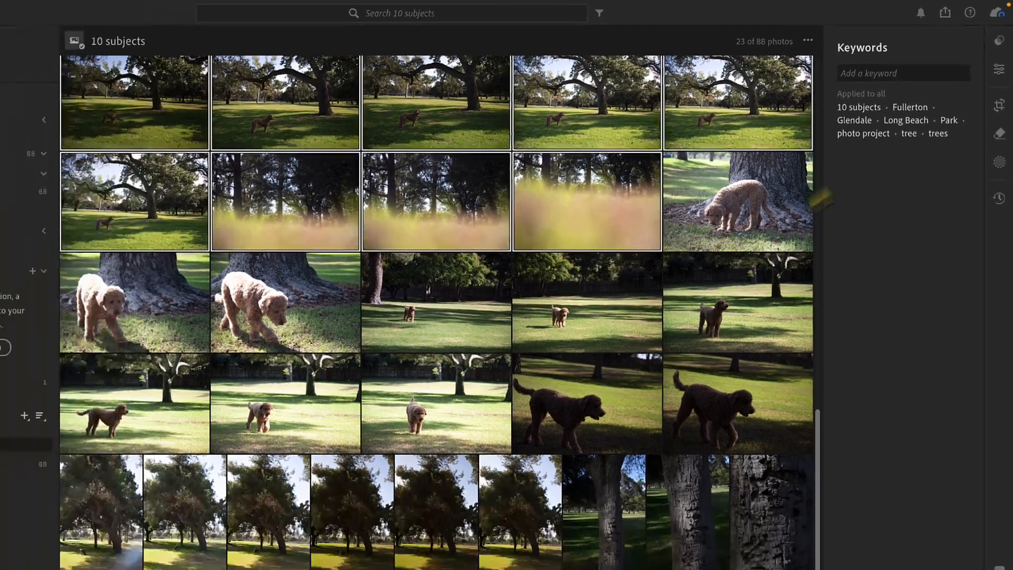
Step: Add all nine tree and trunk photos in the album's last row to the selection, and apply the keywords "tree" and "trees" to all
scroll(710, 199, down, 1)
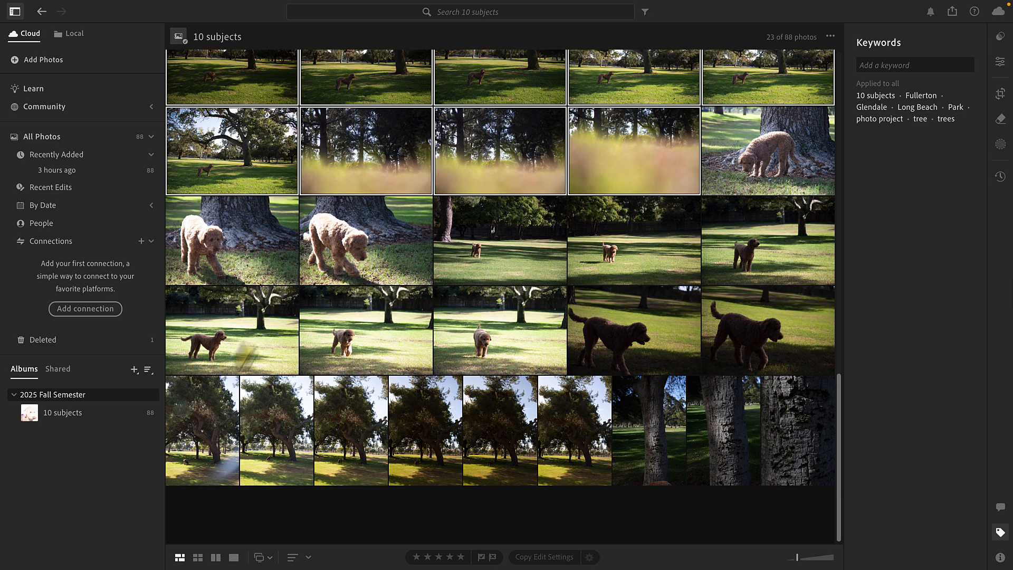
ctrl+click(211, 421)
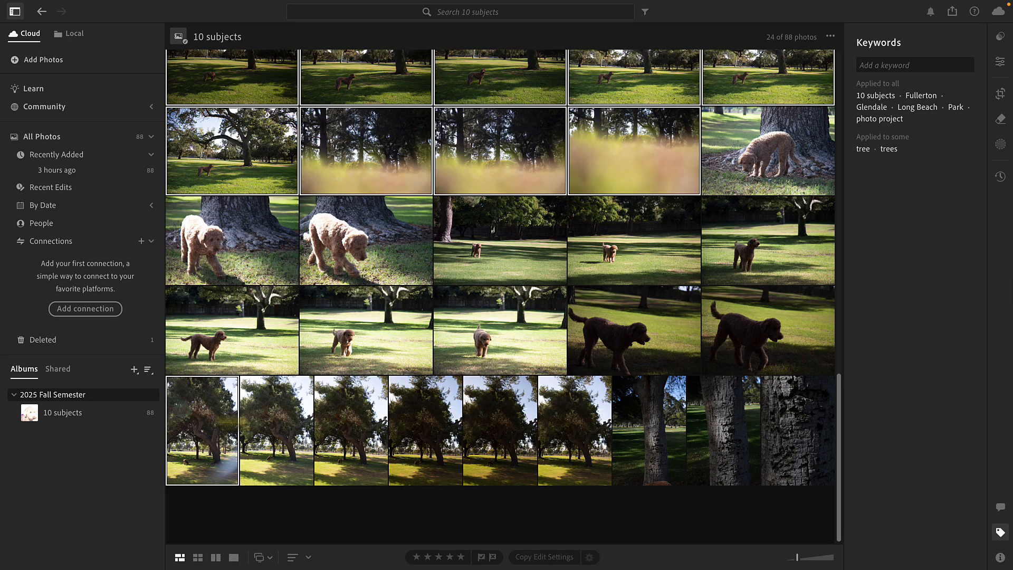
ctrl+click(285, 425)
ctrl+click(342, 433)
ctrl+click(440, 436)
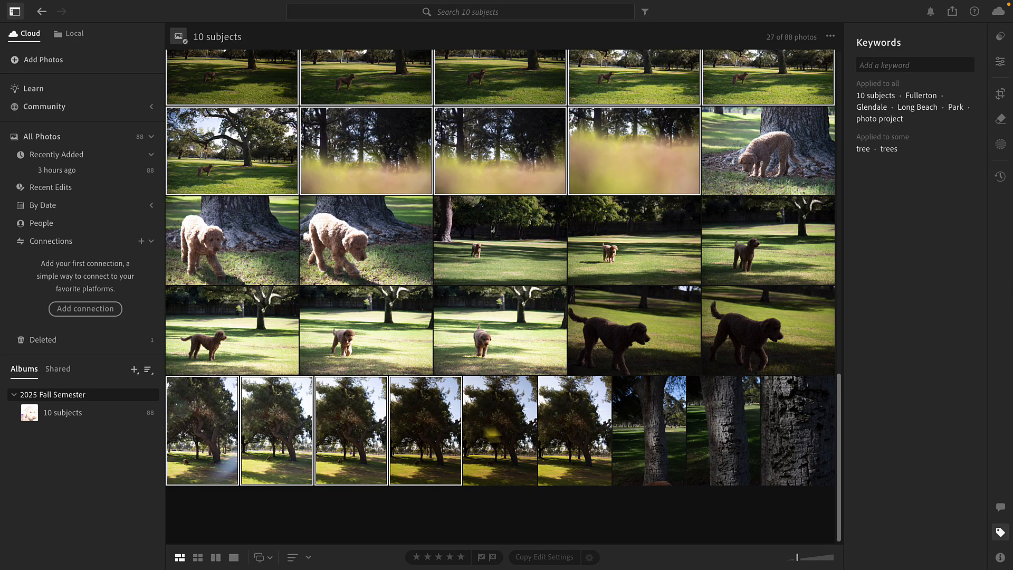
ctrl+click(490, 437)
ctrl+click(583, 434)
ctrl+click(662, 438)
ctrl+click(708, 442)
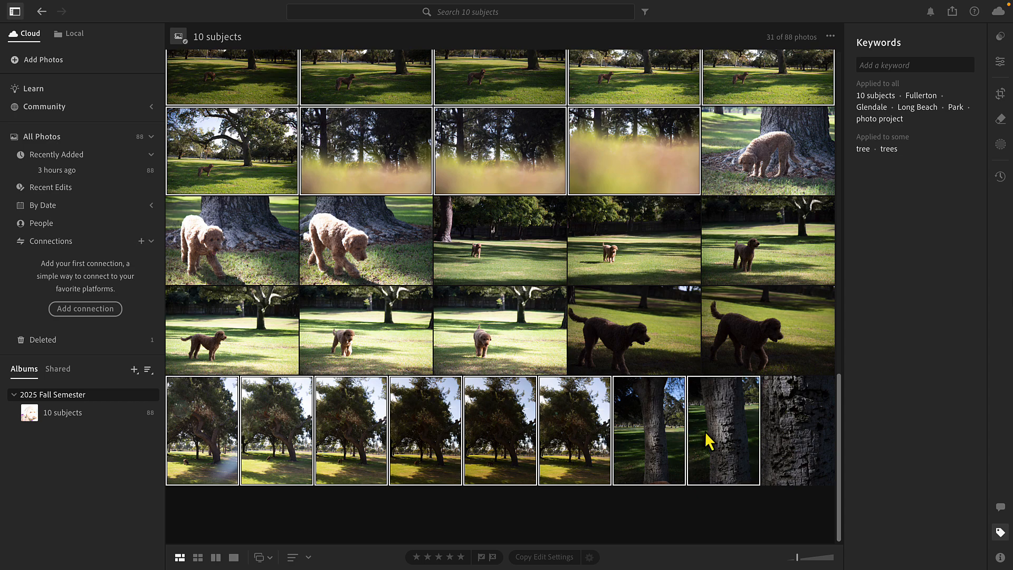
ctrl+click(780, 441)
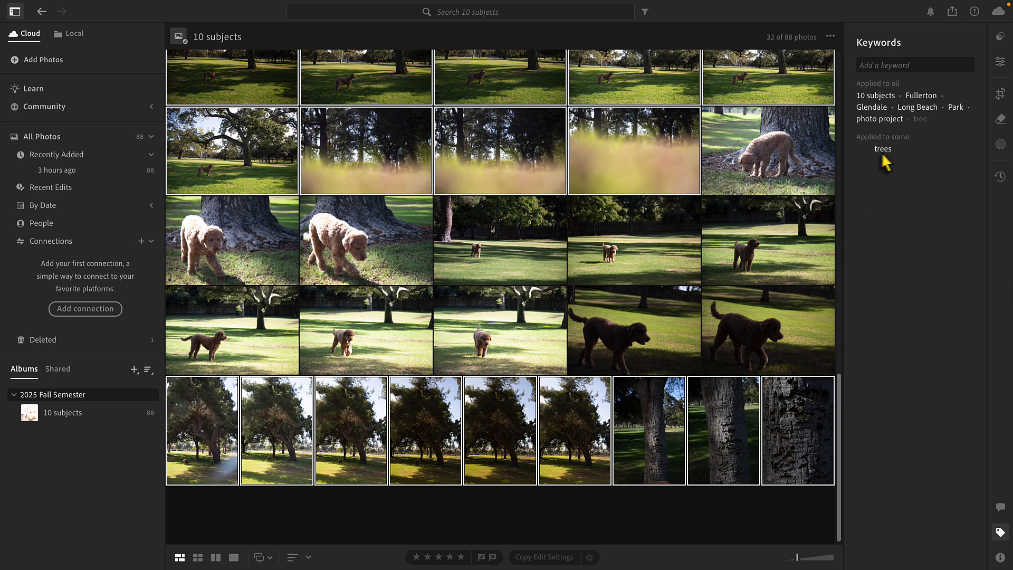
click(864, 150)
click(866, 150)
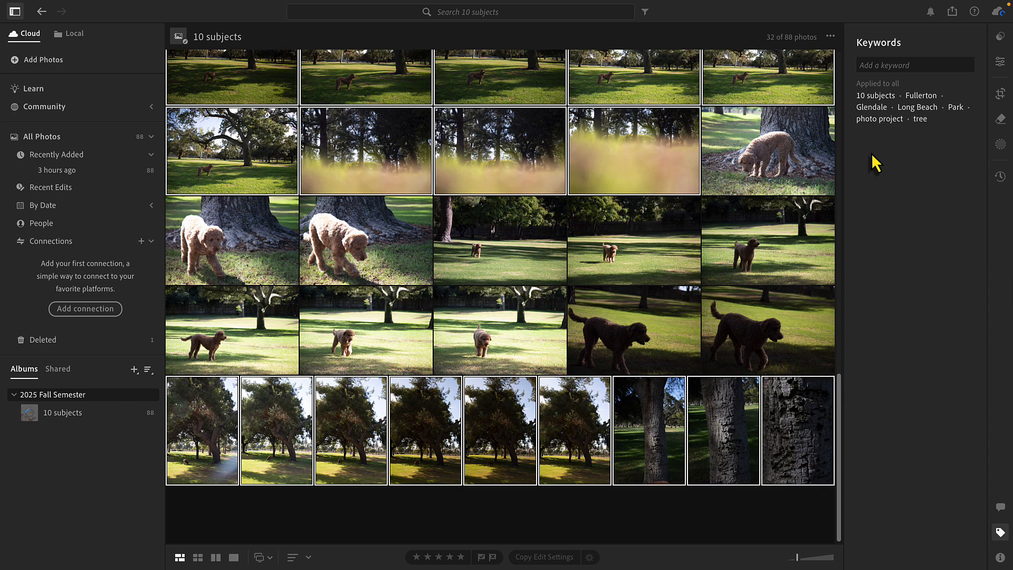
Step: Select the eleven dog photos from the one sniffing by the tree trunk through the last dark silhouette, and add the keywords Doogle and Dog
click(803, 171)
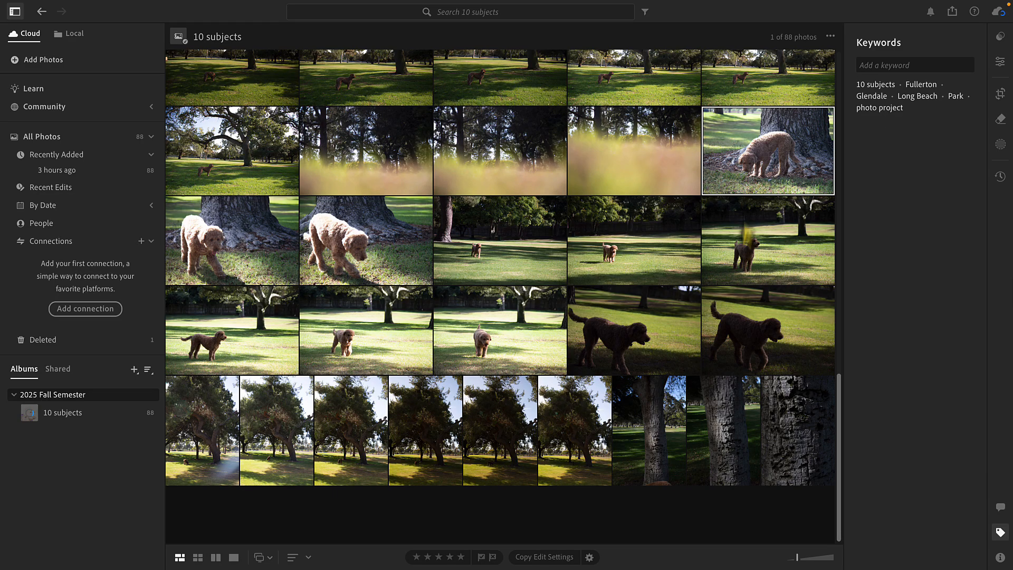
shift+click(764, 349)
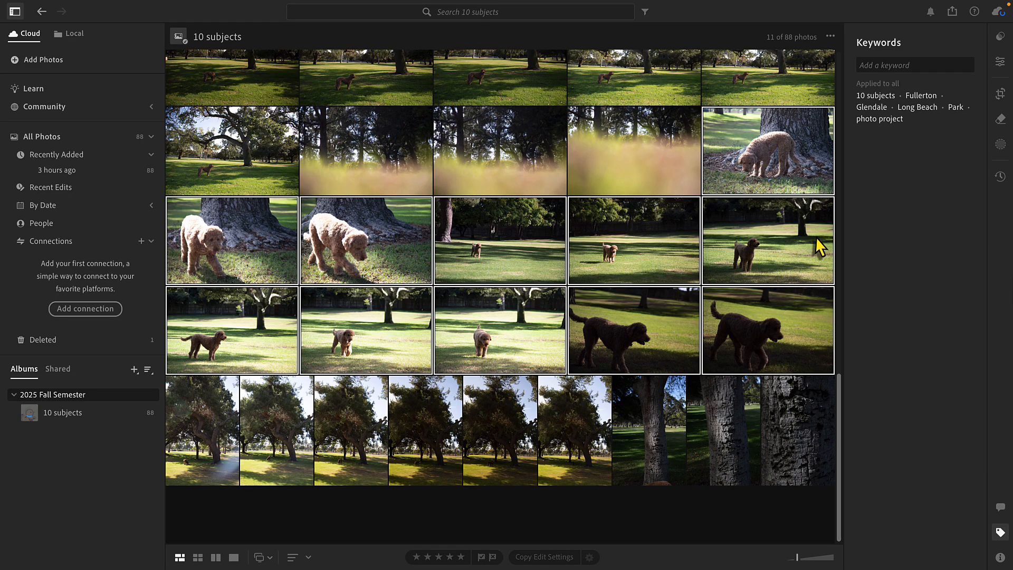
click(883, 63)
text(doo)
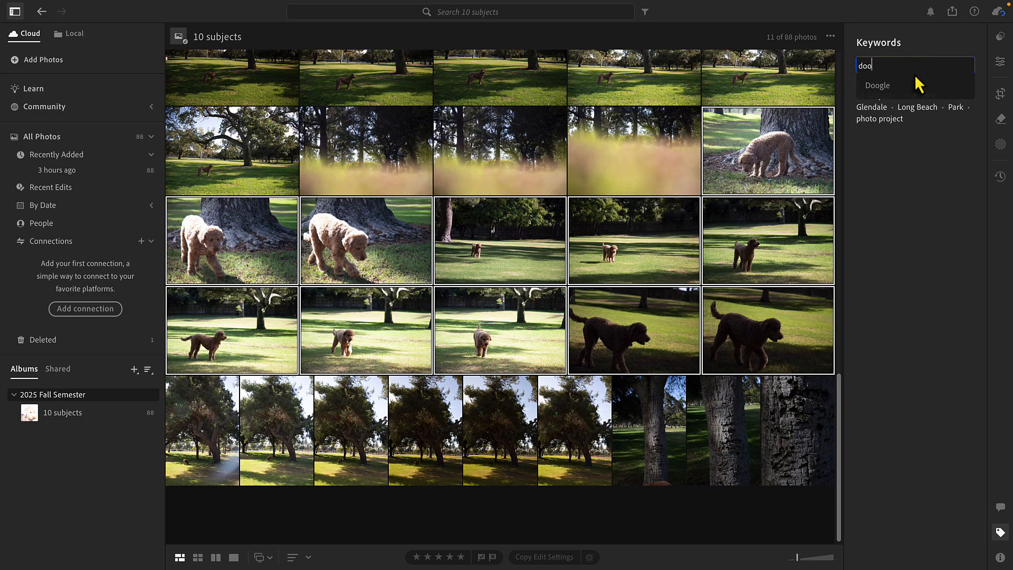
click(919, 85)
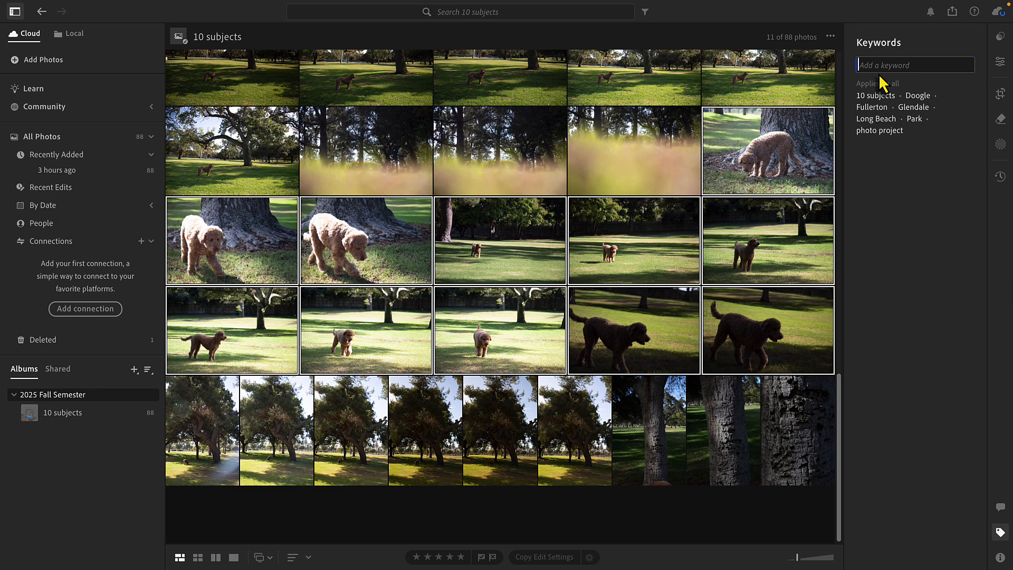
text(dog)
click(896, 88)
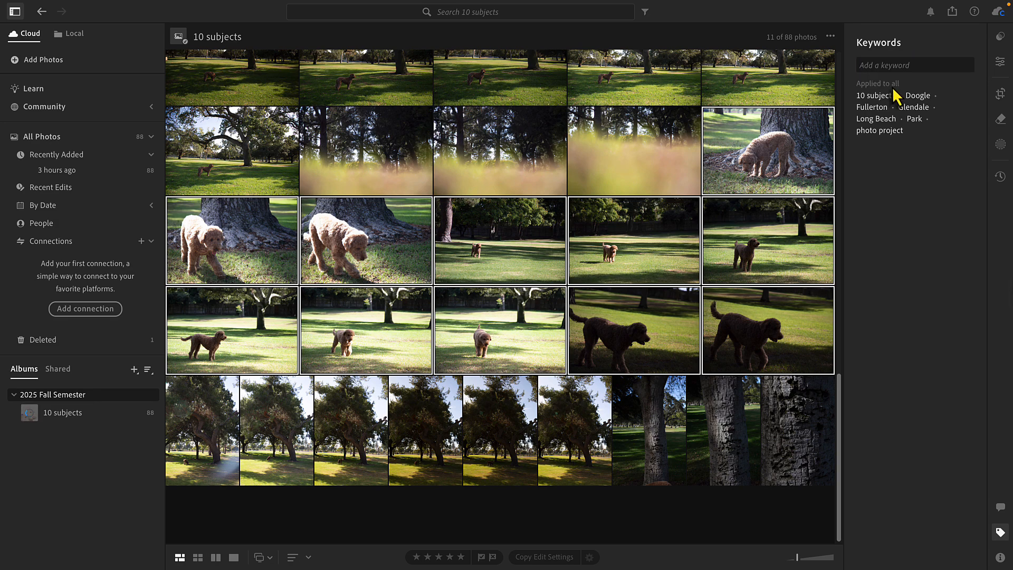
Step: Add the existing keyword "Annie" to the eleven selected dog photos
text(Annie)
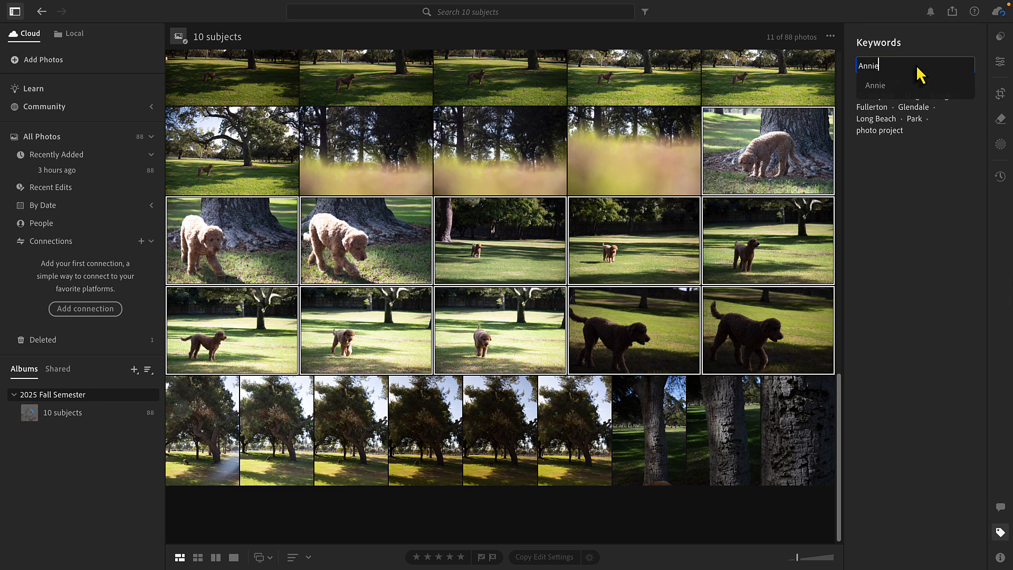
click(895, 87)
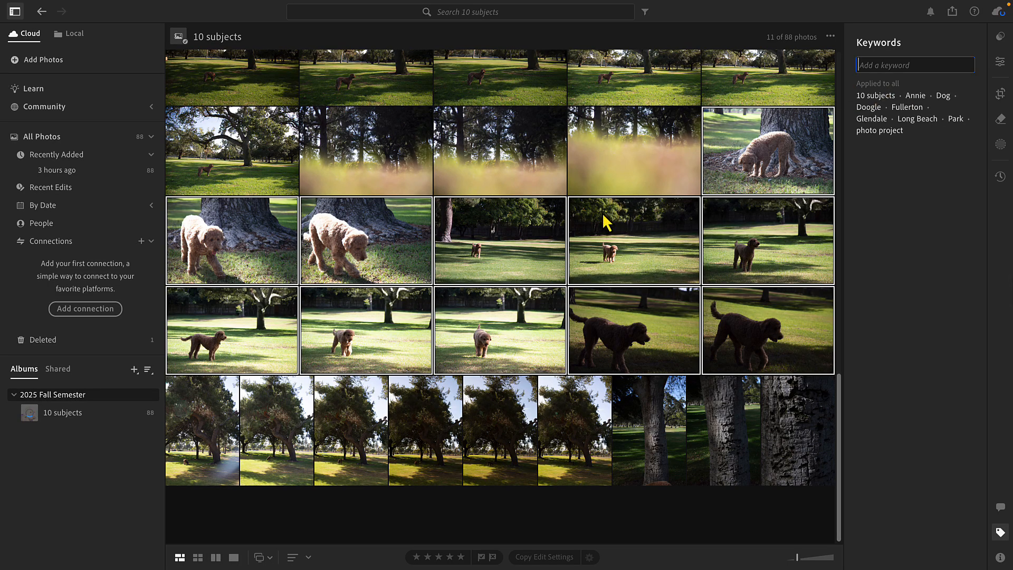
scroll(601, 216, up, 10)
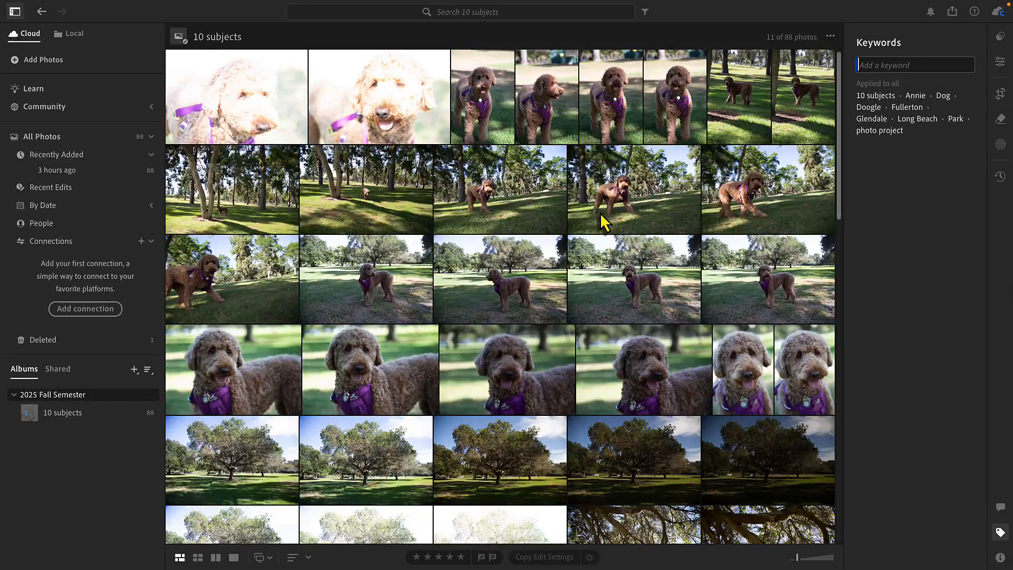
scroll(602, 216, down, 15)
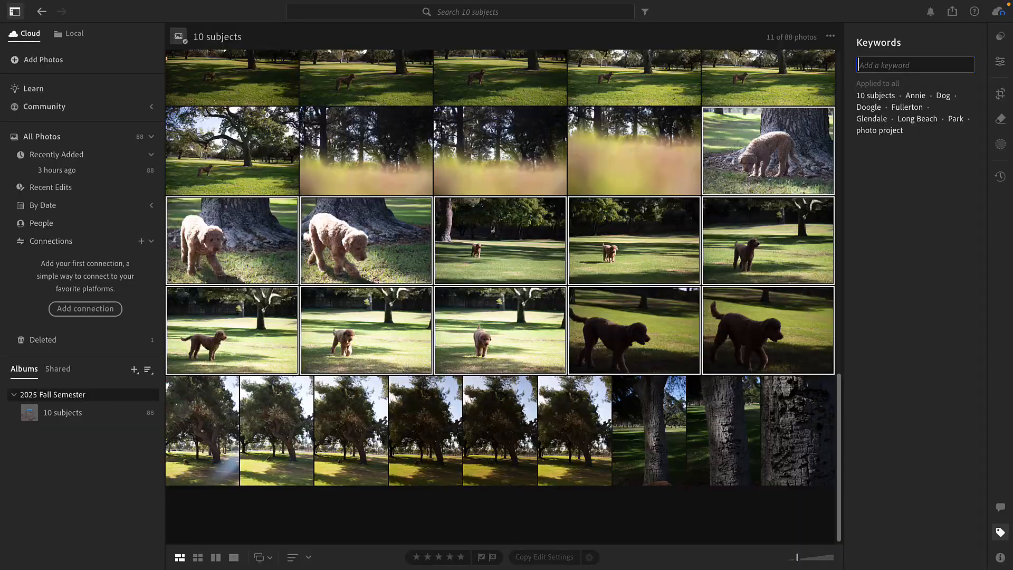
Step: Search All Photos for "tree" and look through the matching photos
click(82, 140)
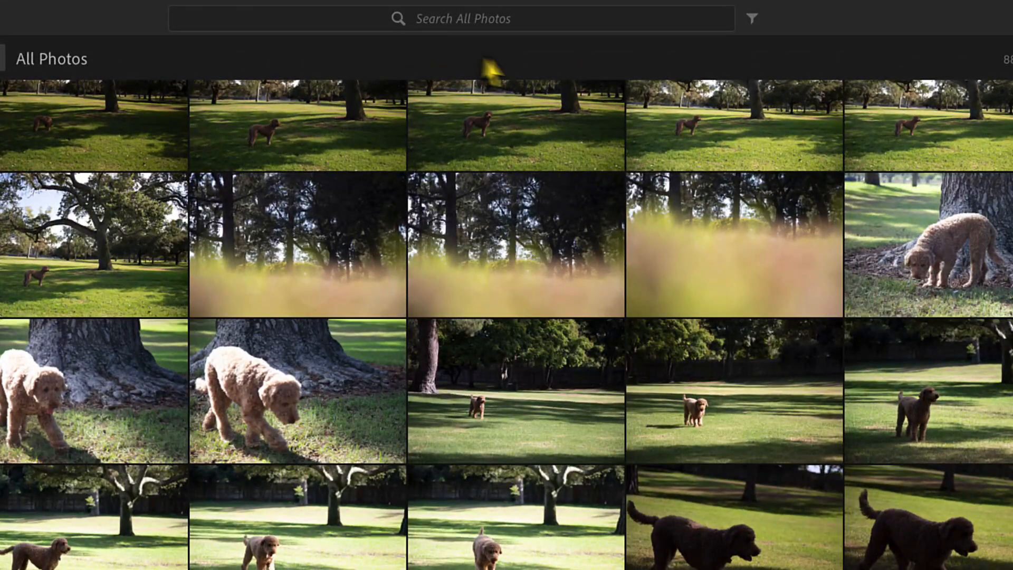
click(522, 20)
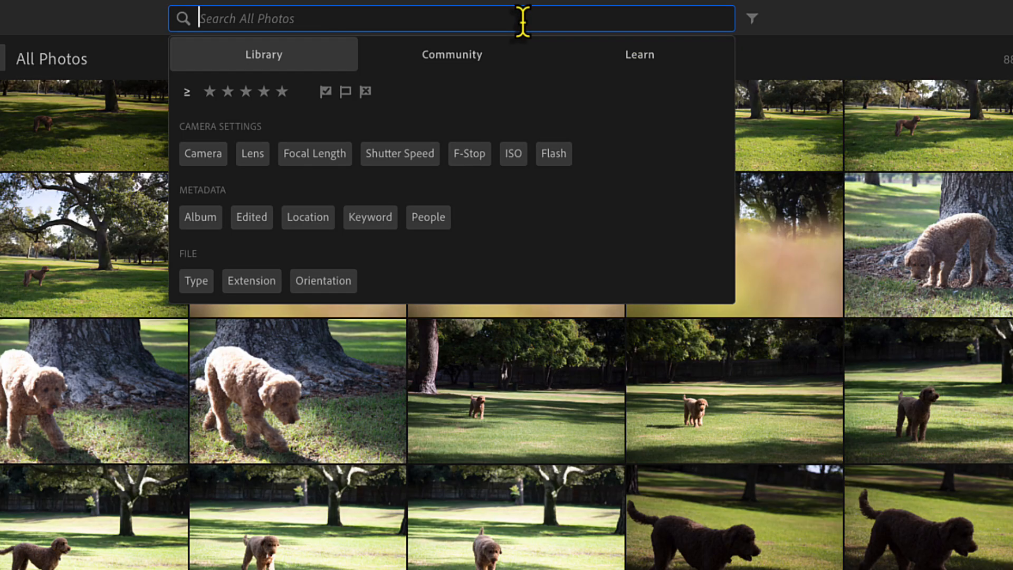
text(tree)
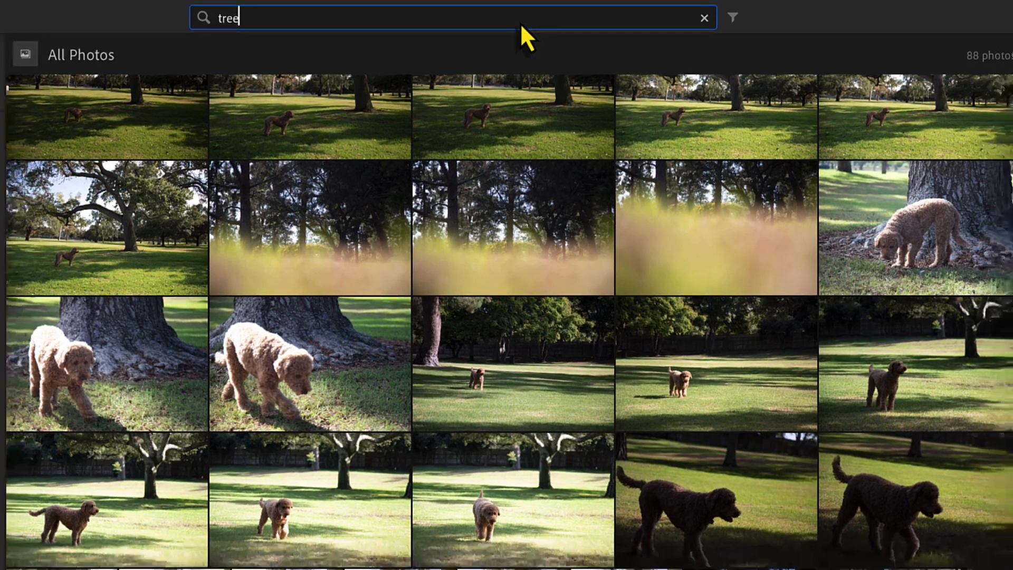
key(Return)
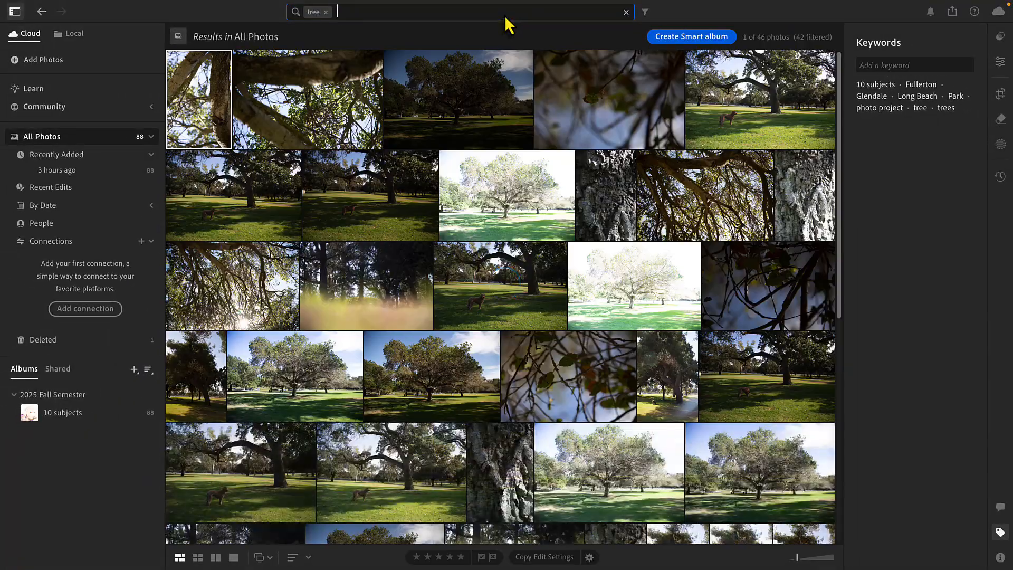
scroll(477, 190, down, 8)
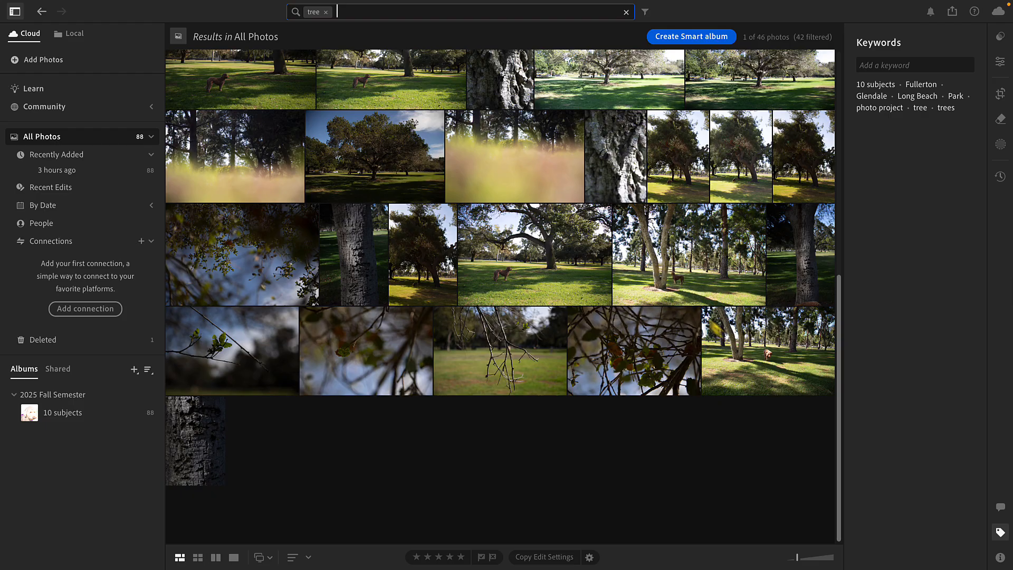
click(558, 259)
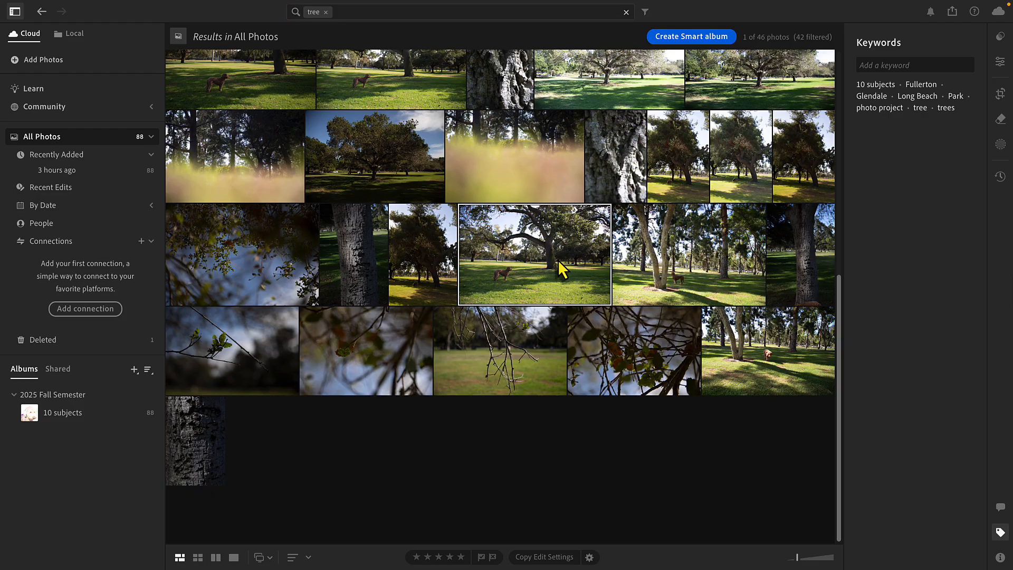
scroll(732, 312, up, 1)
scroll(734, 317, up, 5)
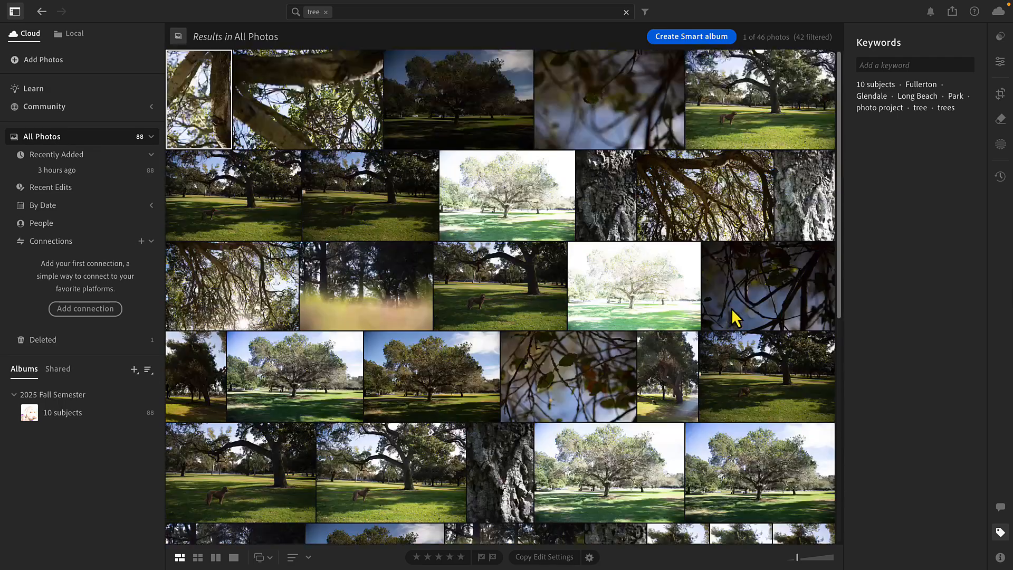